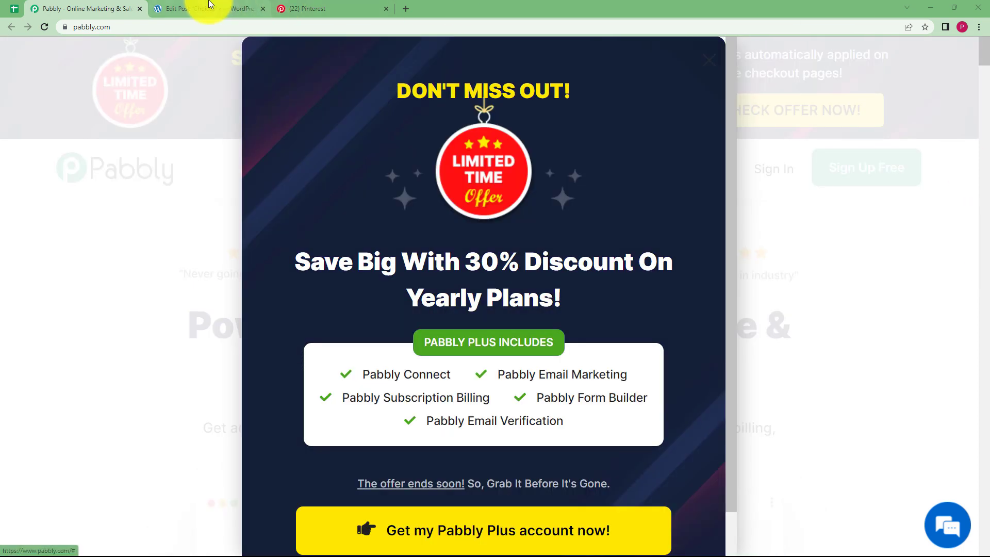
- Back on the Pabbly website, dismiss the discount popup and sign in, then find Pabbly Connect on All Apps
left_click(210, 5)
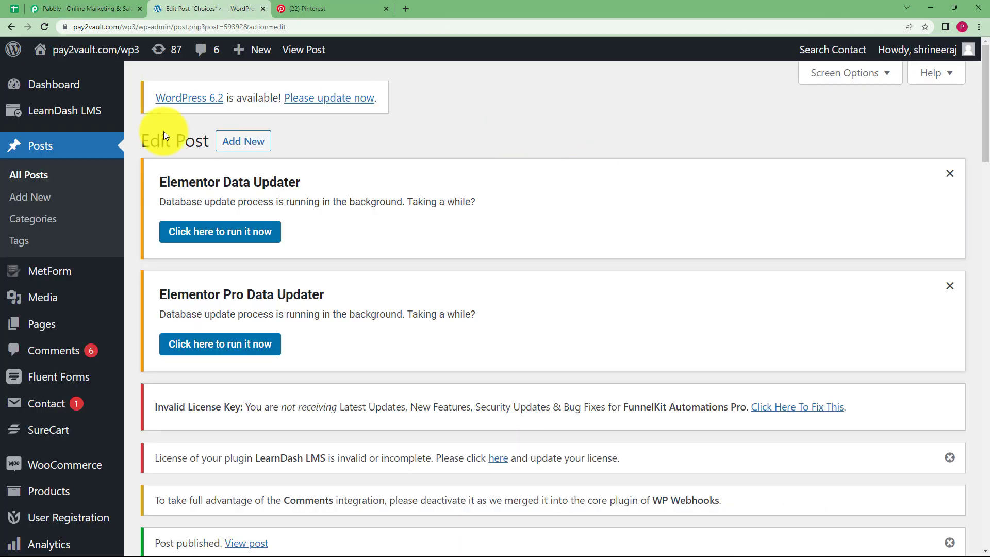
left_click(94, 7)
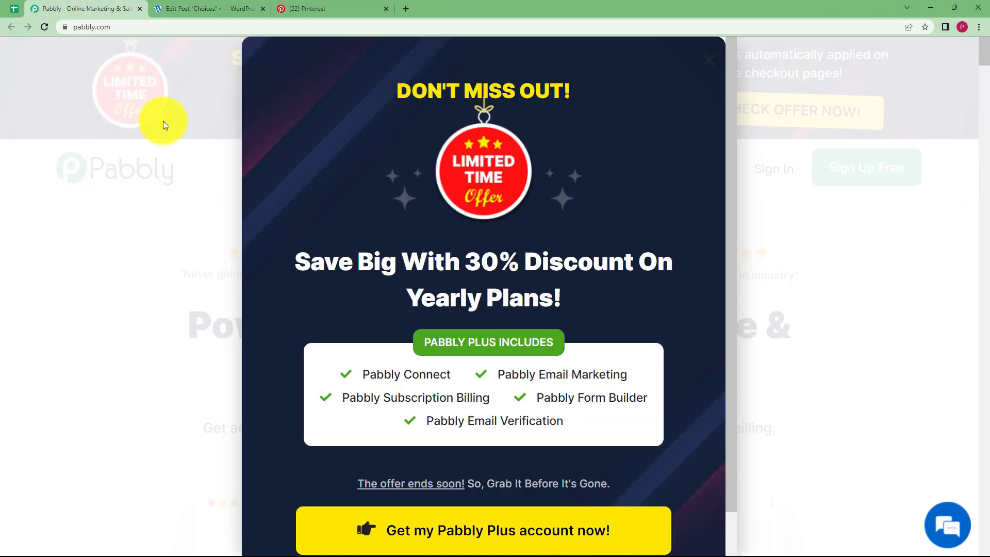
left_click(708, 65)
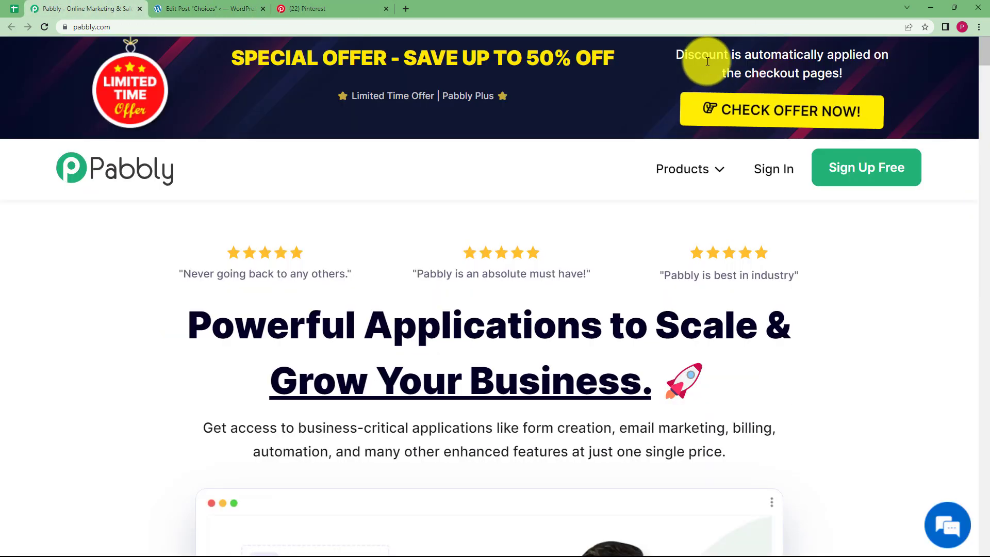
left_click(784, 180)
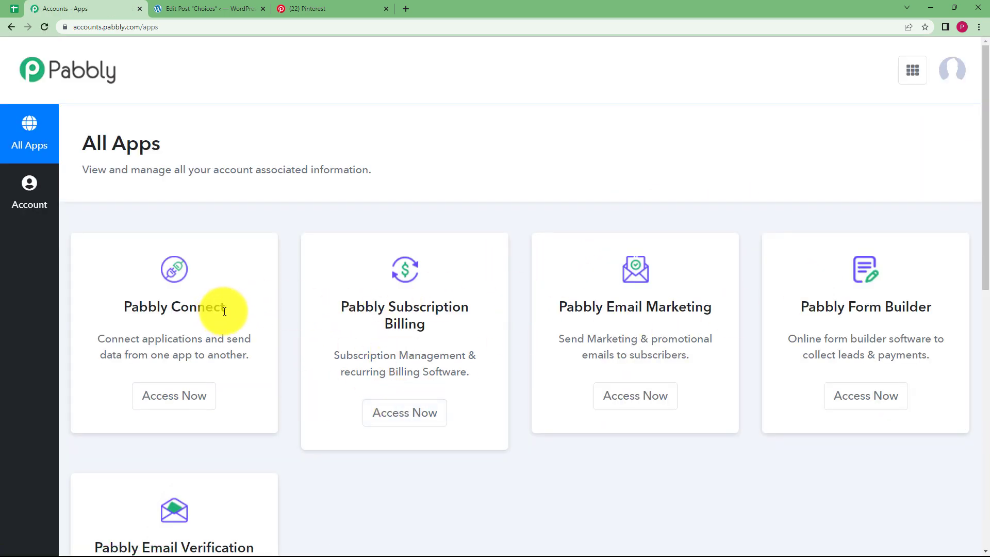
scroll(589, 298, "down", 2)
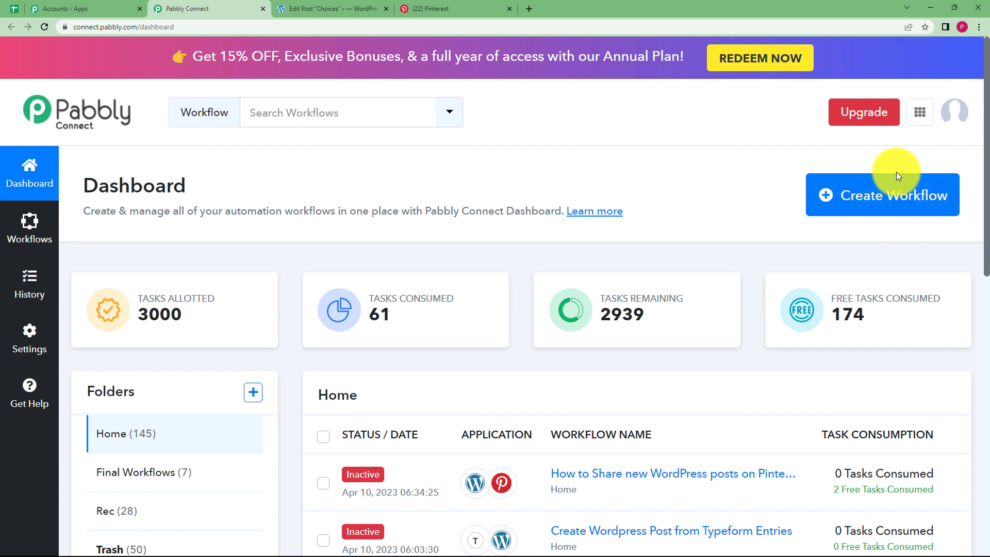
- Create a new workflow named 'Share Wordpress posts as pinterest pins'
left_click(917, 199)
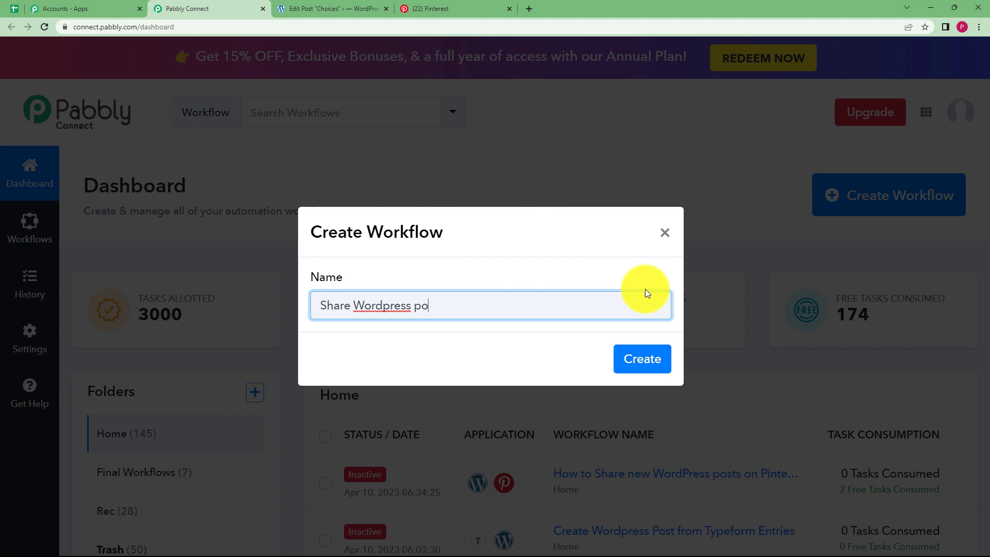
type("Share Wordpress posts as pinterest pins")
left_click(655, 363)
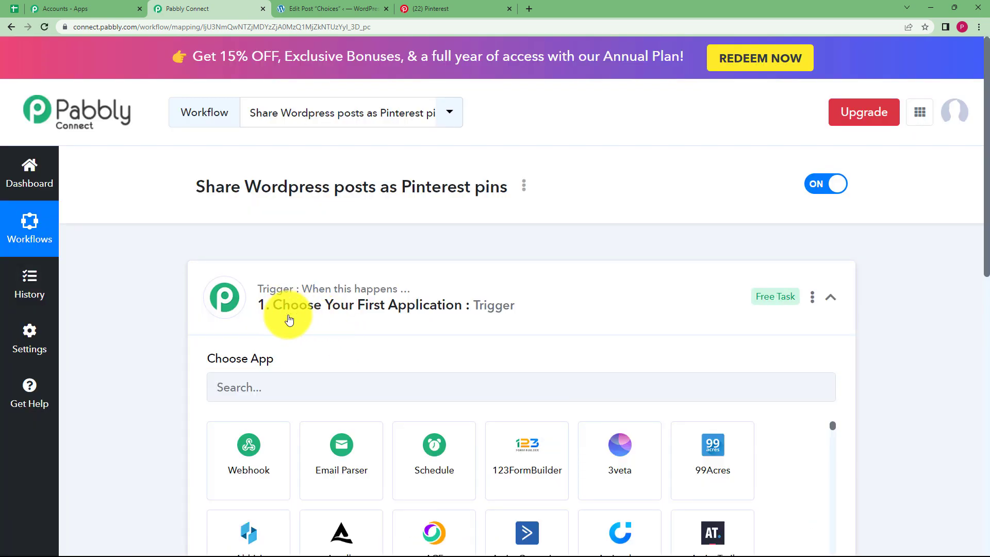
- Collapse and re-expand the trigger step to view its options
left_click(284, 314)
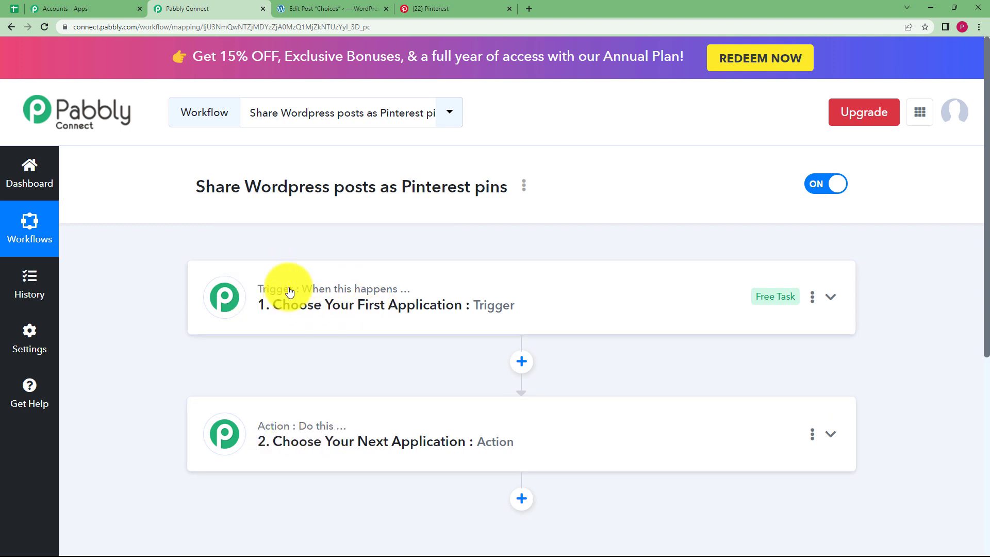
mouse_move(315, 299)
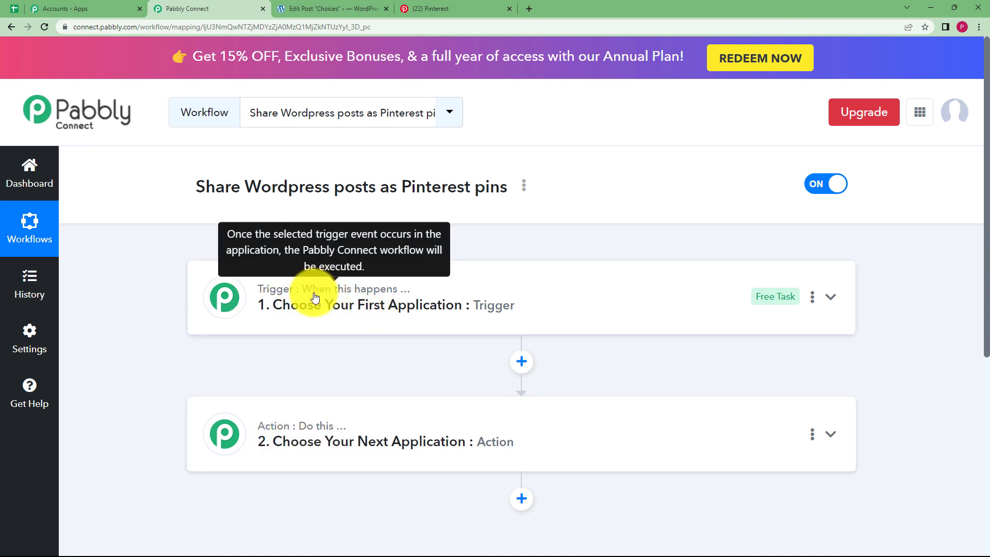
left_click(380, 293)
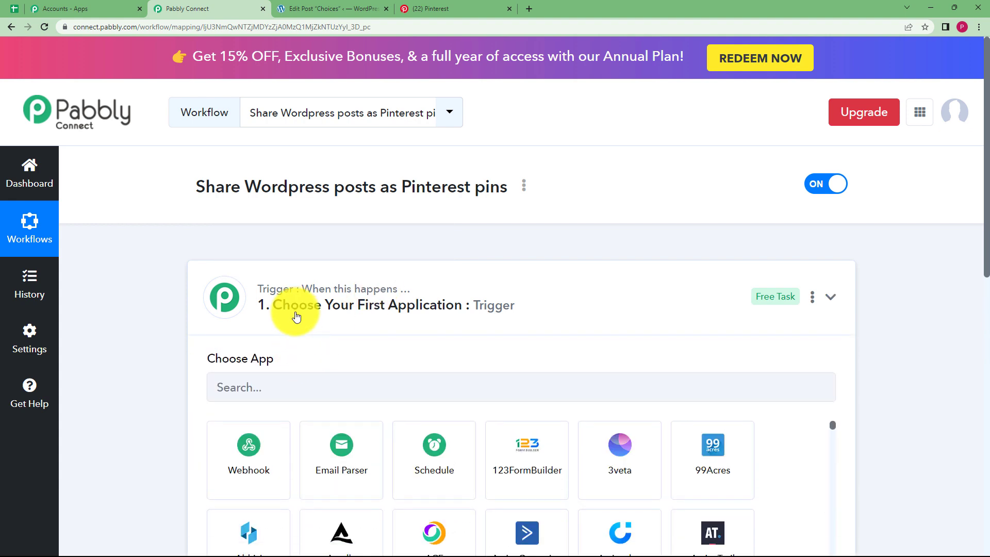
left_click(287, 310)
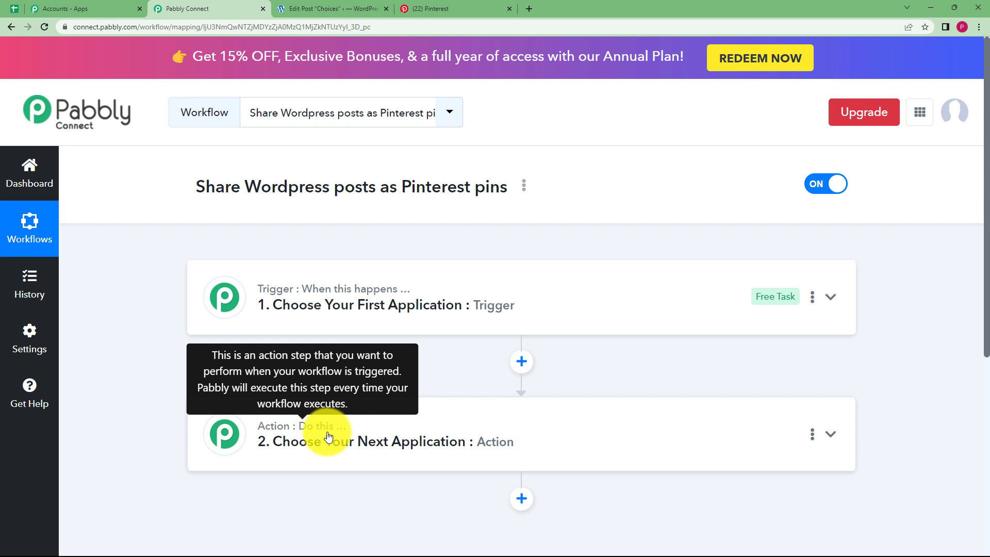
- Set the trigger app to WordPress with the New Post Published event
left_click(350, 294)
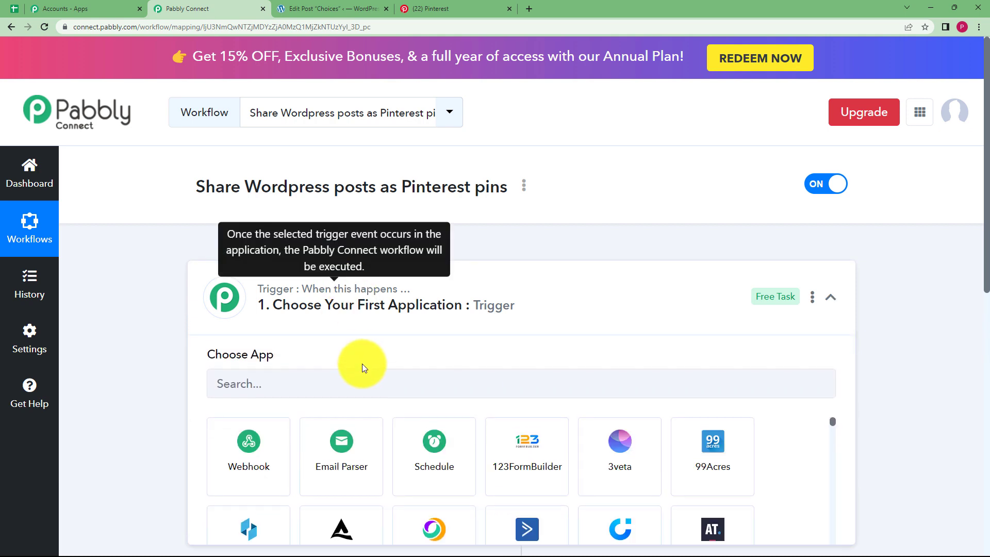
type("wo")
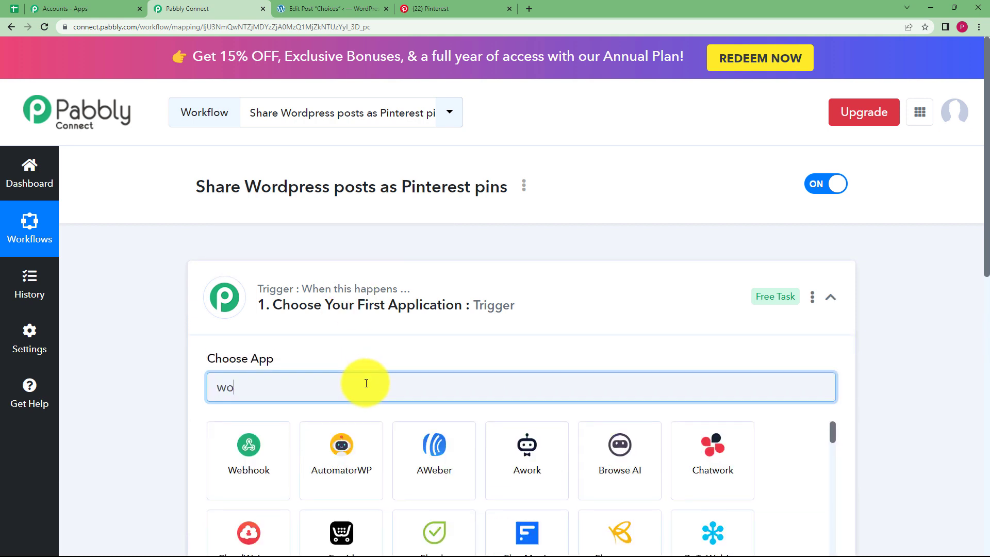
type("rdp")
left_click(266, 458)
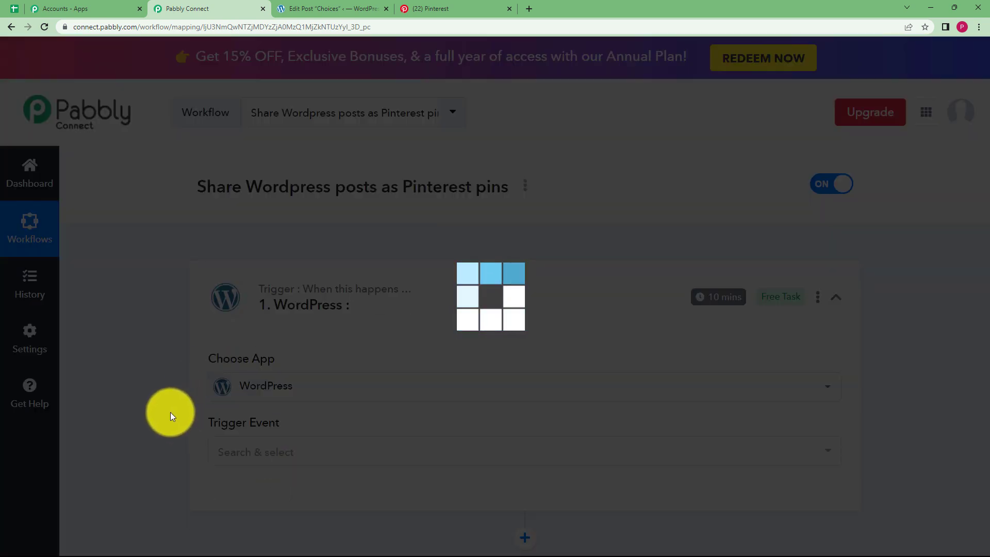
scroll(268, 411, "down", 4)
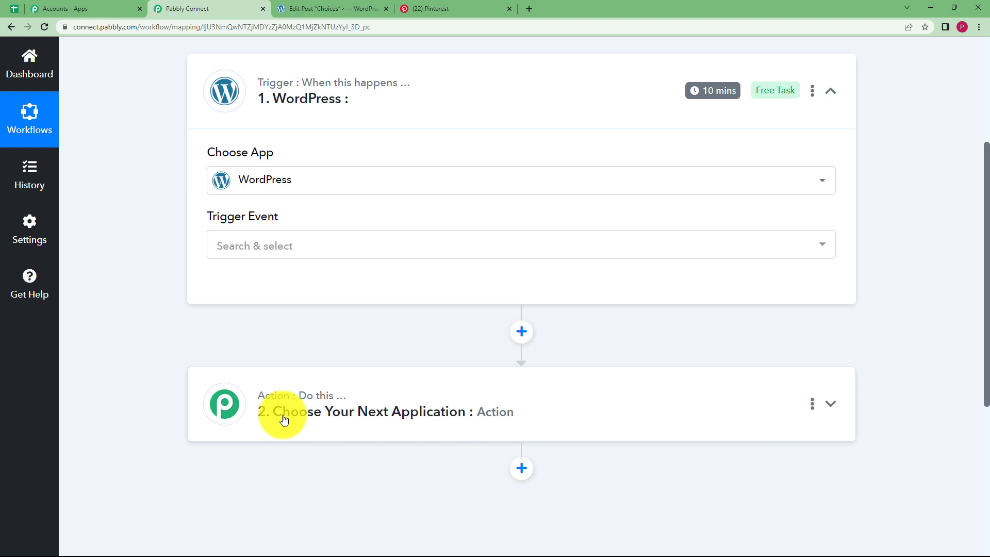
left_click(316, 252)
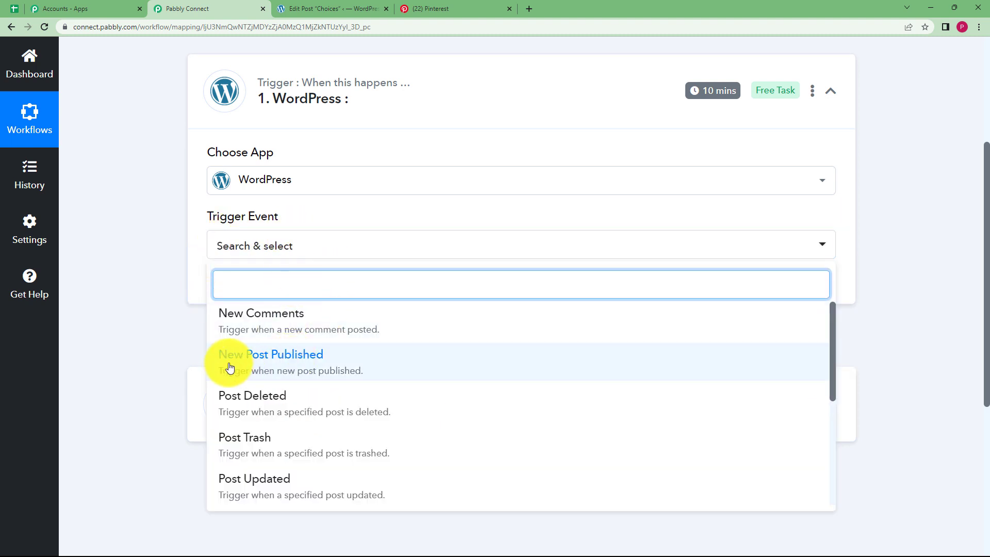
left_click(307, 365)
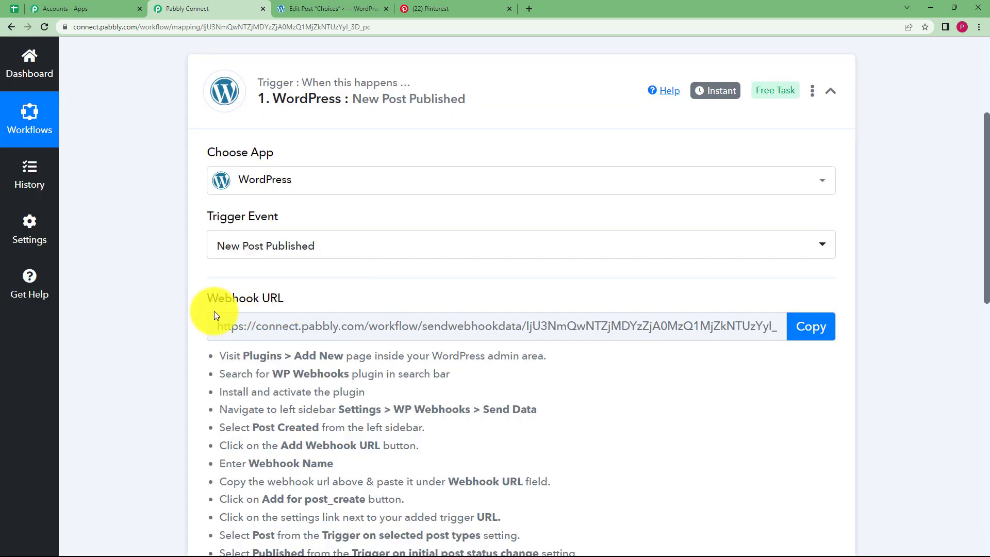
- Read through the generated webhook URL and its setup instructions
left_click(194, 294)
scroll(194, 294, "down", 3)
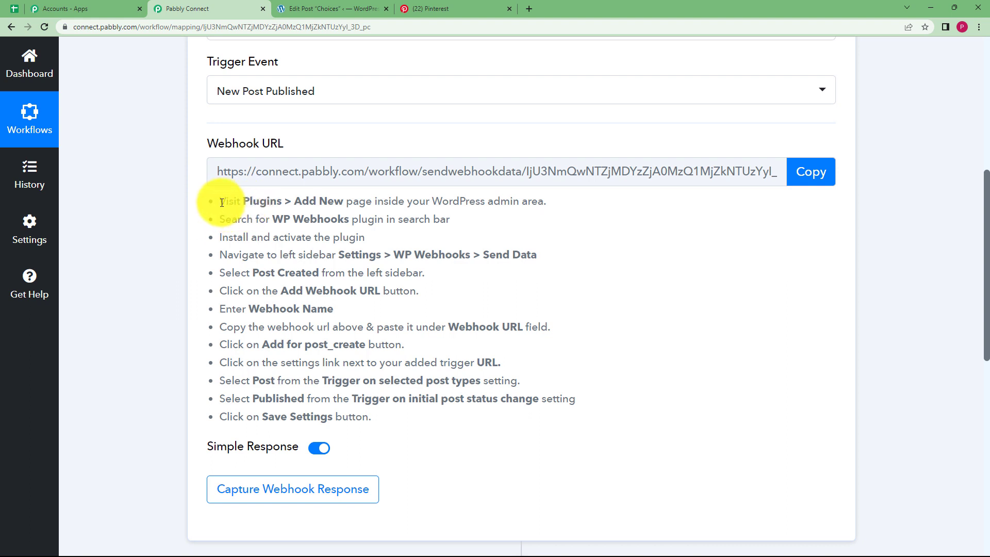
left_click_drag(221, 200, 387, 421)
left_click(404, 377)
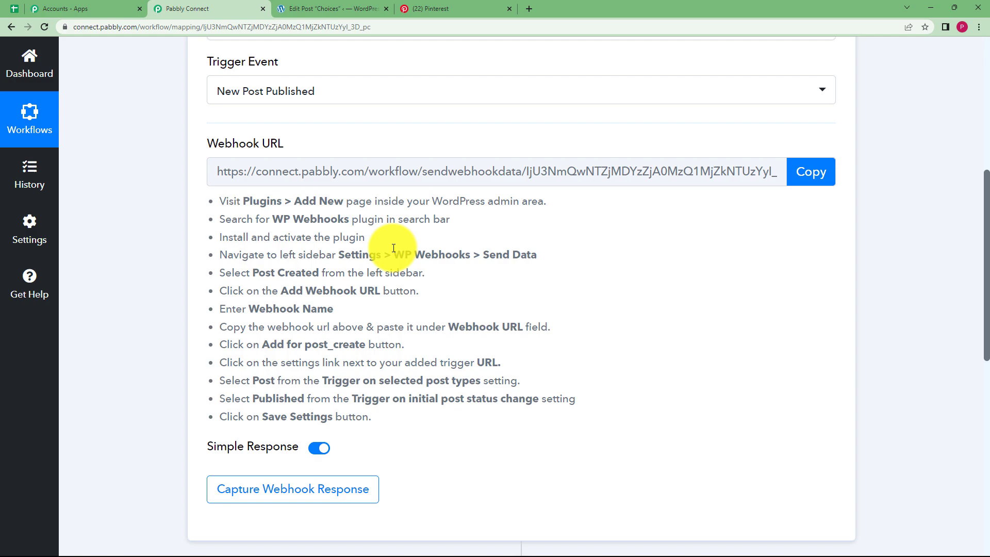
- In WordPress Plugins > Add New, search the directory for 'WP Webhook'
left_click(320, 6)
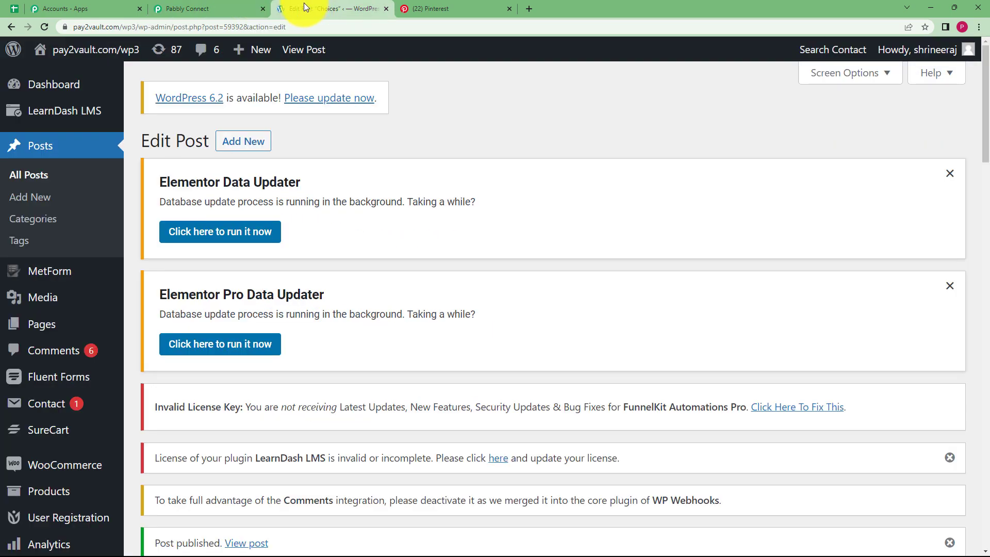
scroll(57, 320, "down", 5)
scroll(77, 361, "down", 2)
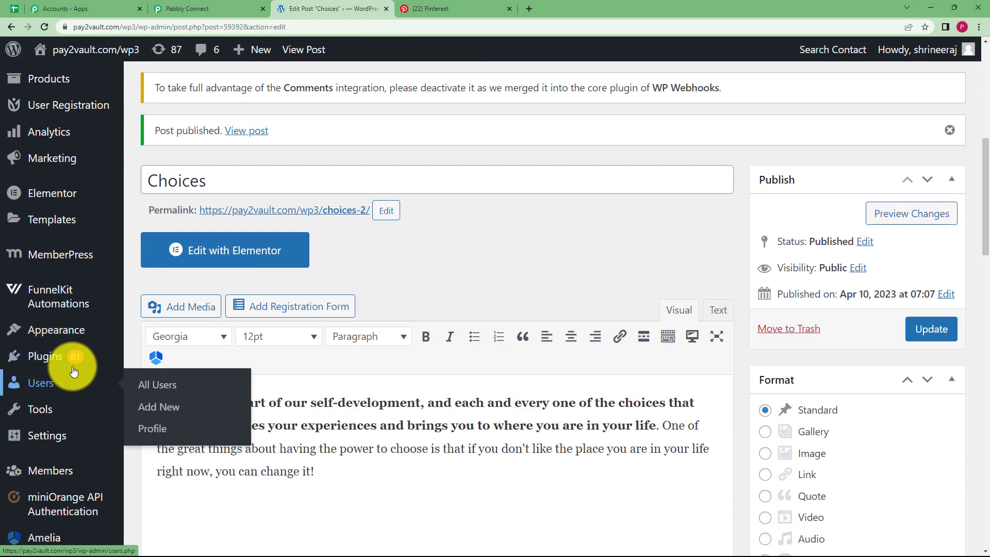
mouse_move(60, 358)
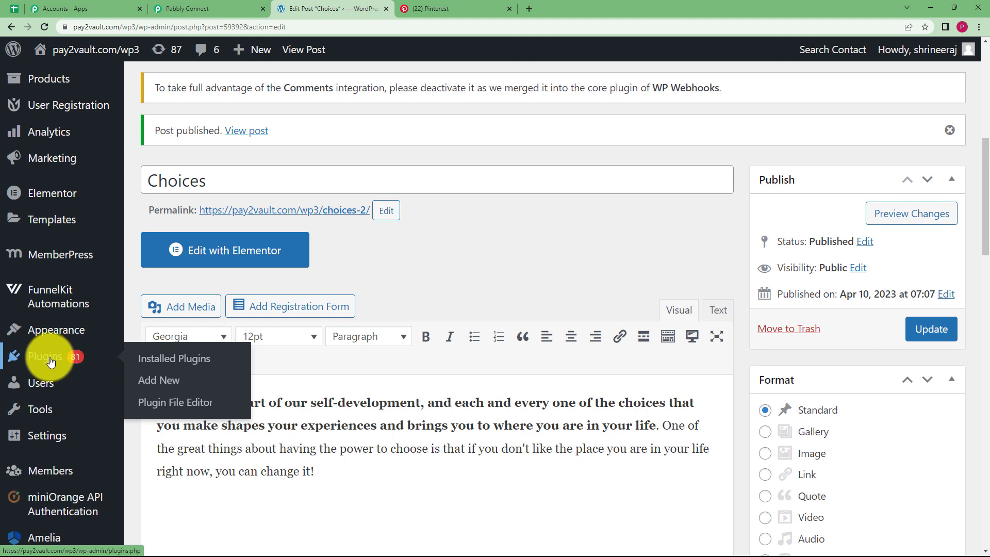
left_click(163, 382)
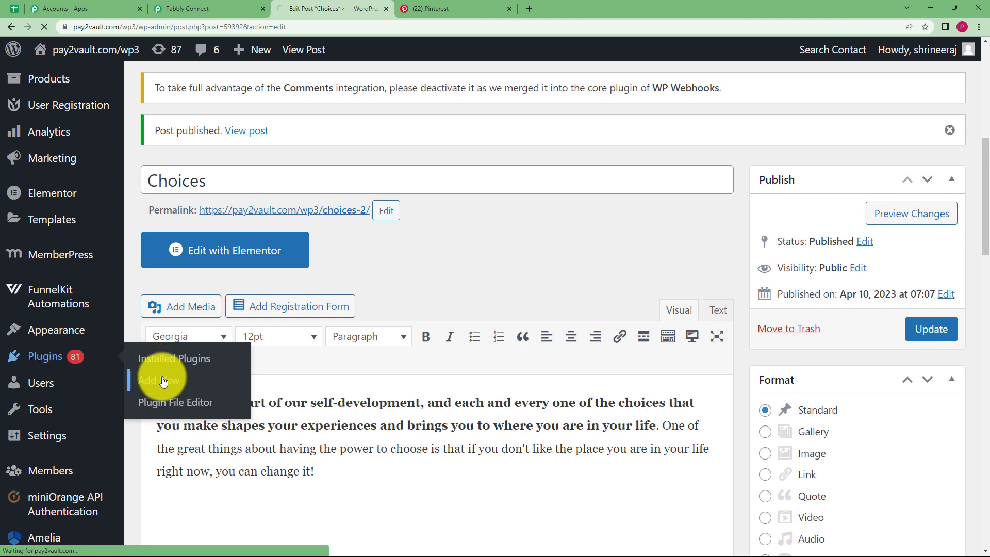
scroll(664, 287, "down", 2)
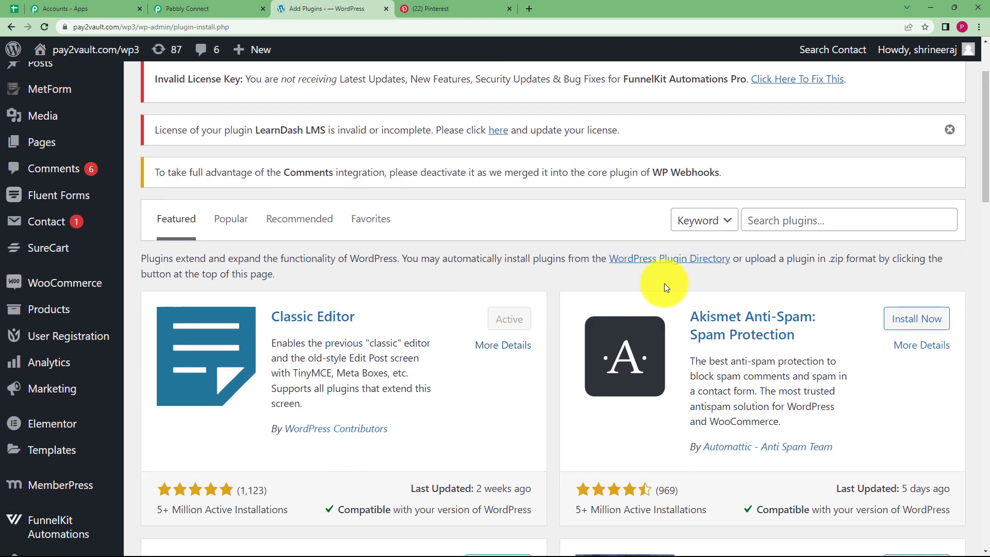
left_click(796, 222)
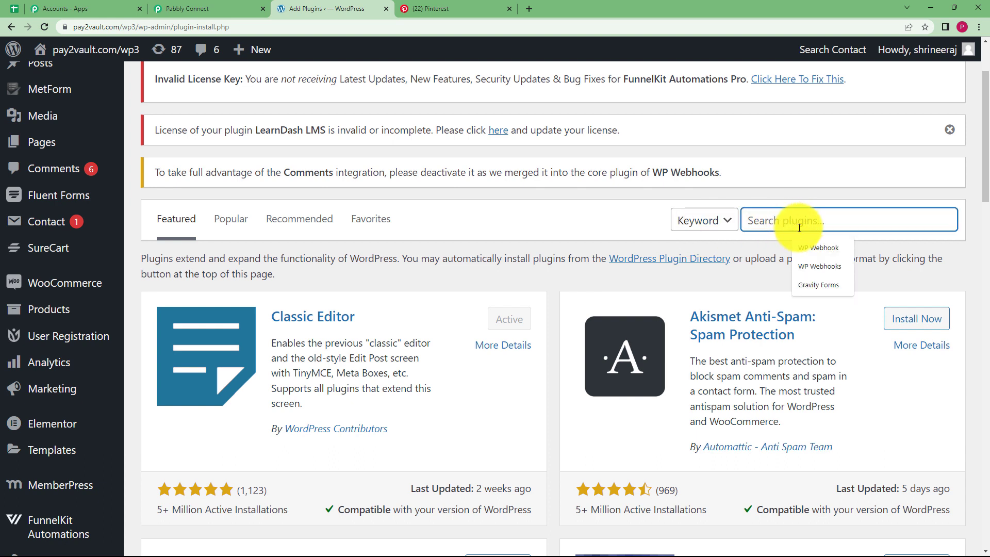
left_click(816, 250)
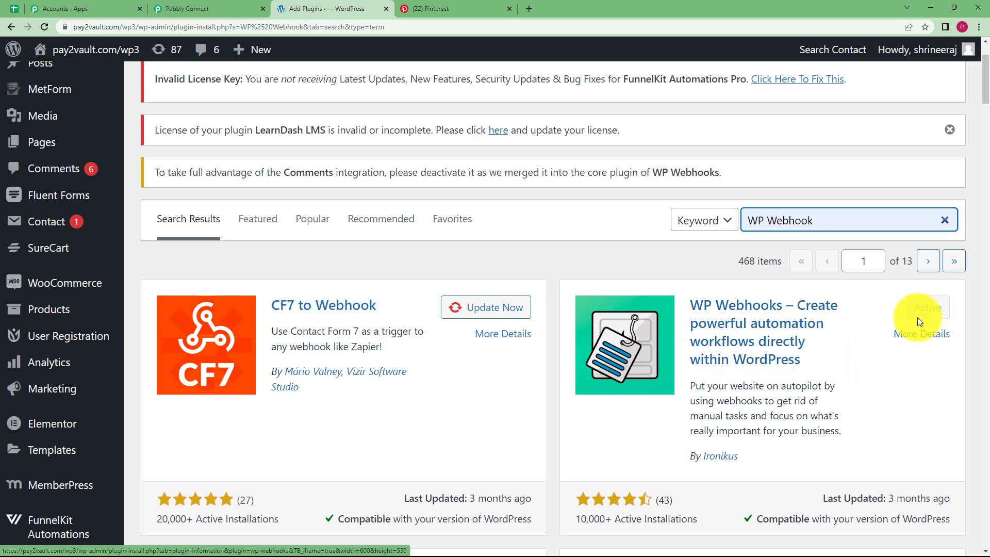
- Confirm WP Webhooks is already installed and Active, then return to the search results
left_click(785, 344)
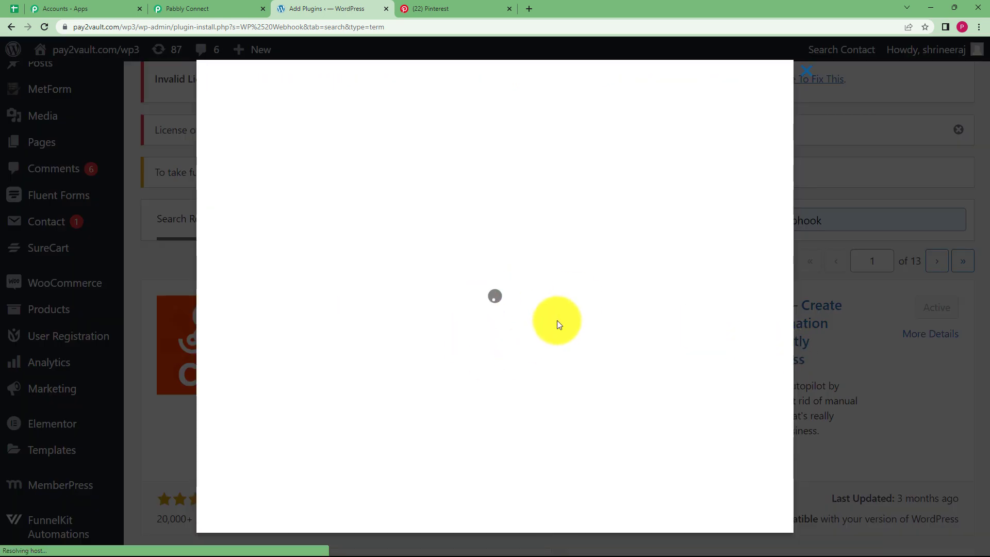
left_click(816, 85)
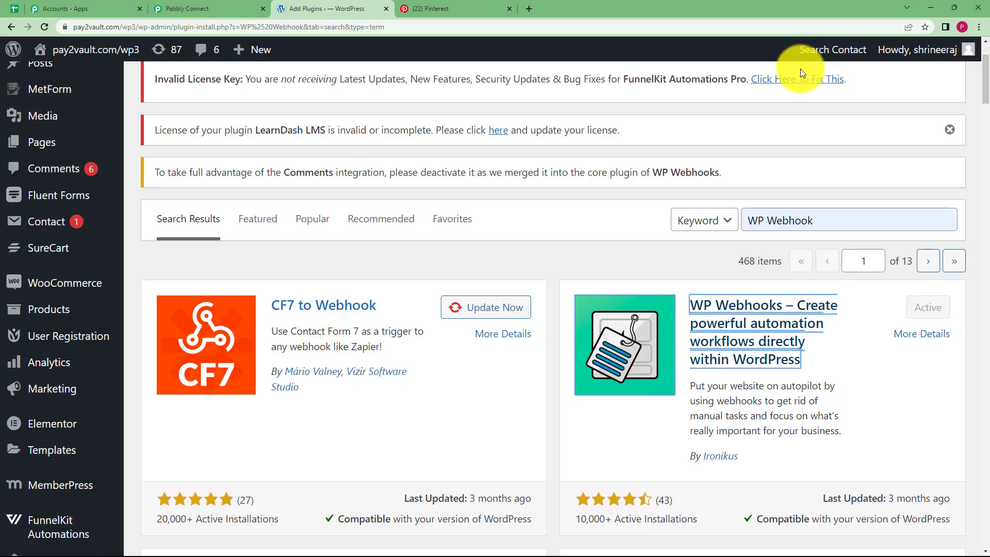
left_click(203, 9)
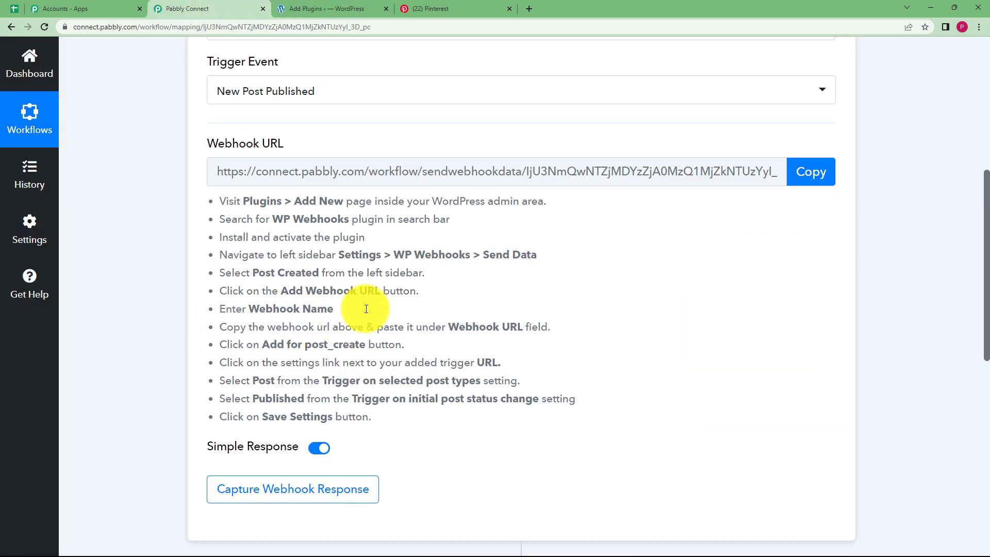
left_click(332, 9)
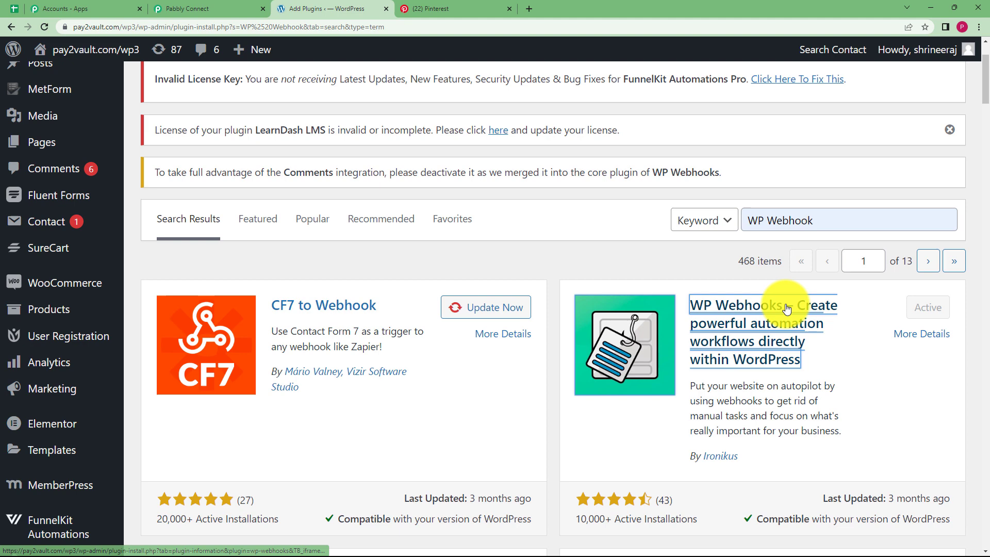
- Go to Settings > WP Webhooks > Send Data and open the Post created trigger
scroll(52, 462, "down", 4)
scroll(55, 466, "down", 2)
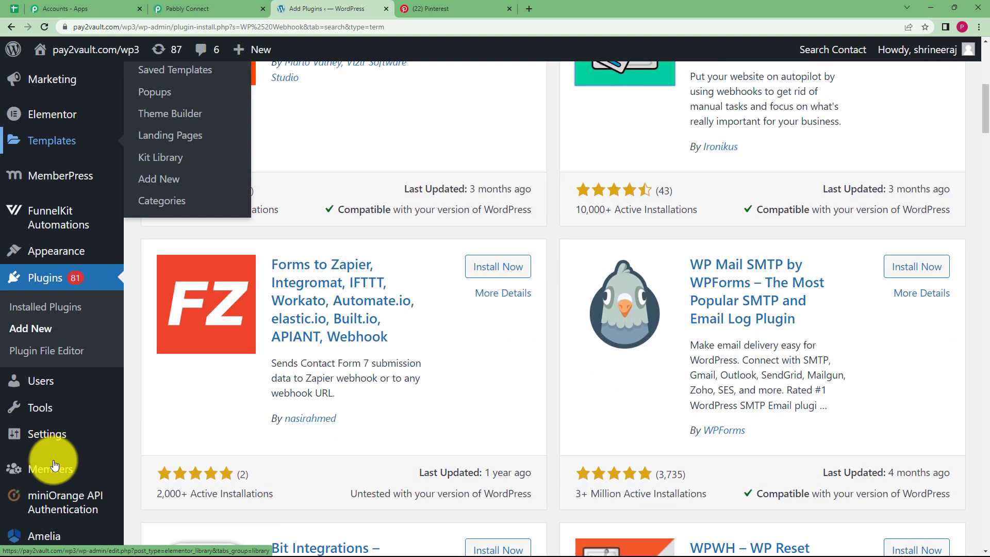
mouse_move(63, 447)
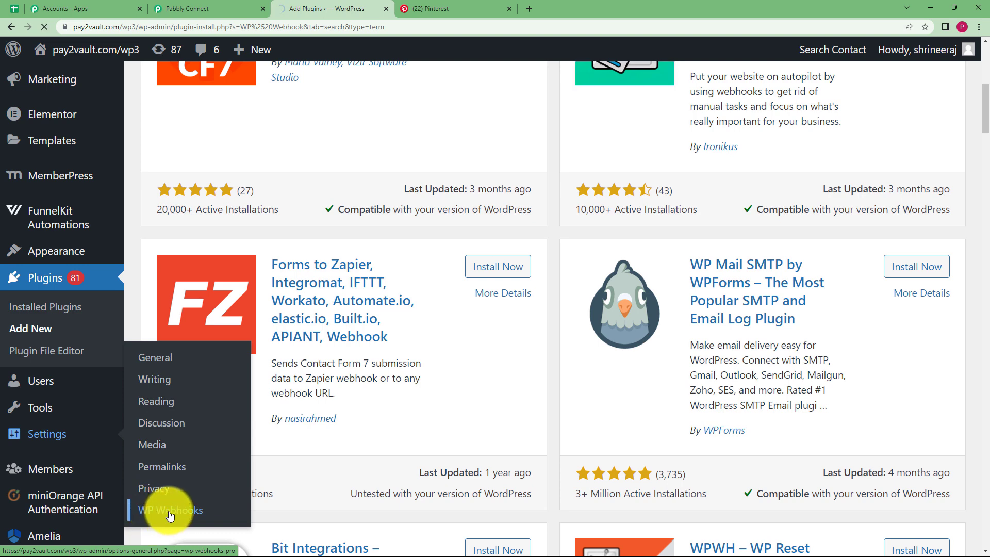
scroll(242, 369, "down", 5)
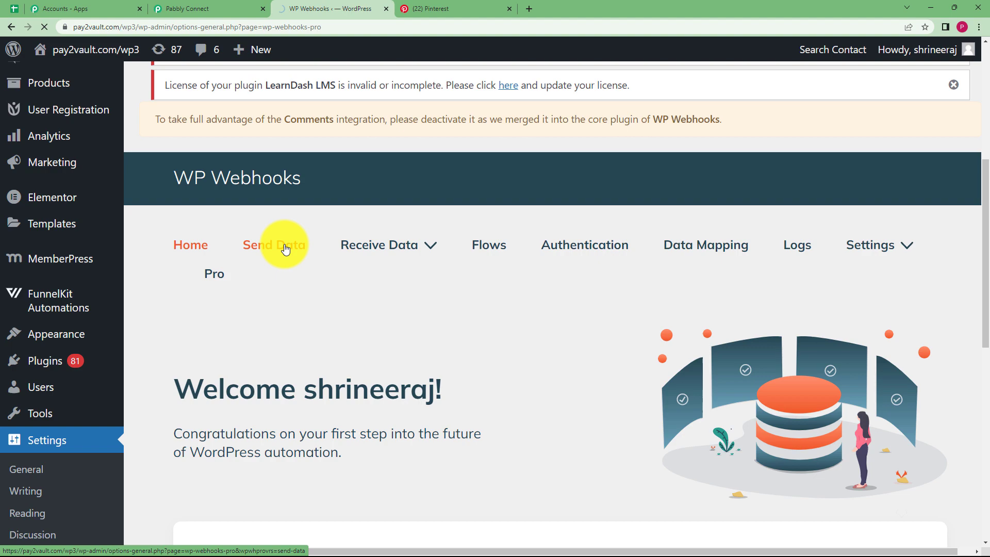
scroll(304, 303, "down", 5)
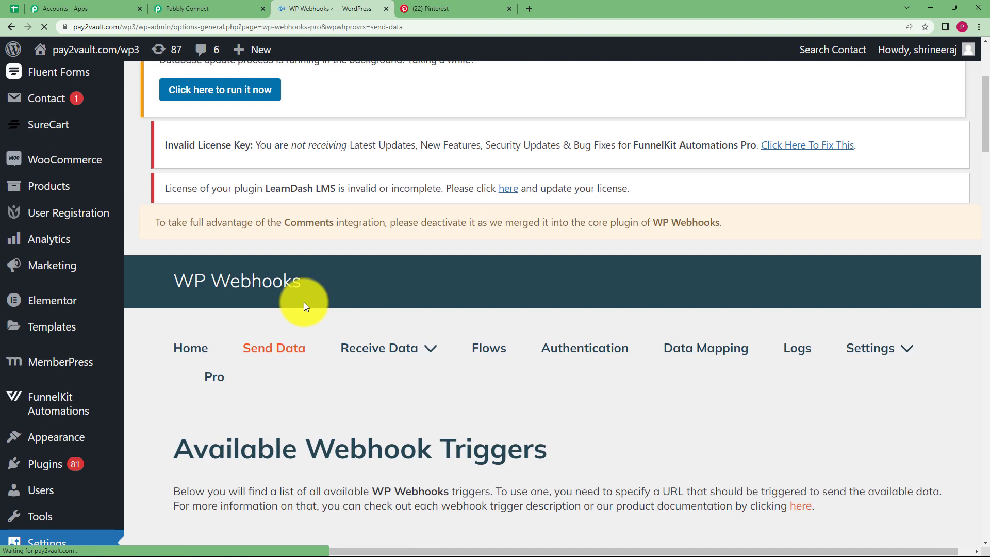
scroll(304, 302, "down", 5)
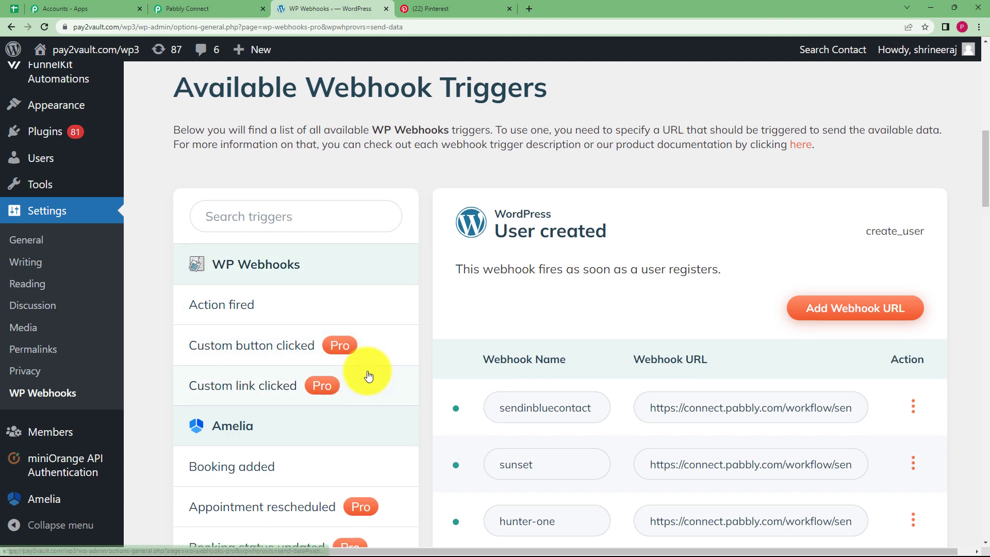
scroll(366, 376, "down", 7)
scroll(369, 376, "down", 8)
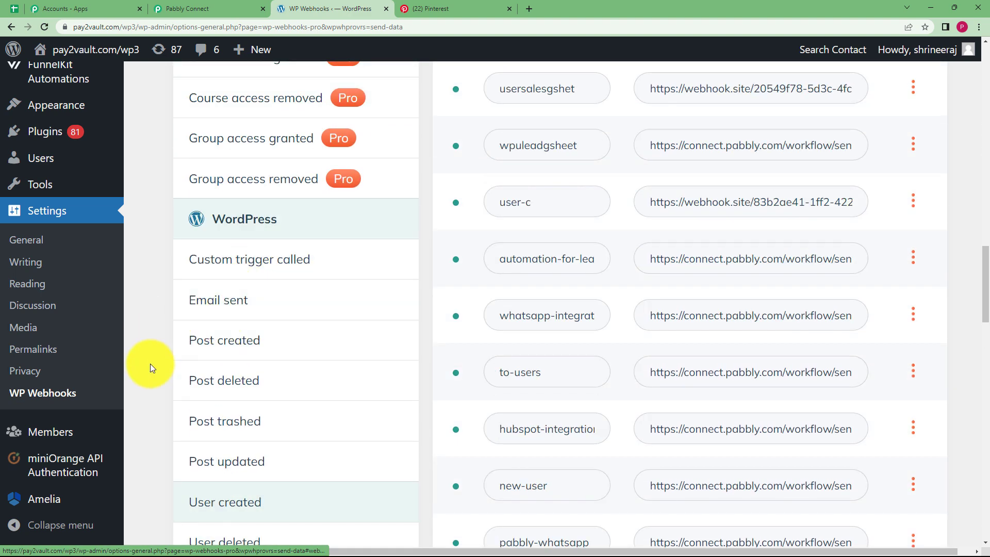
left_click(250, 342)
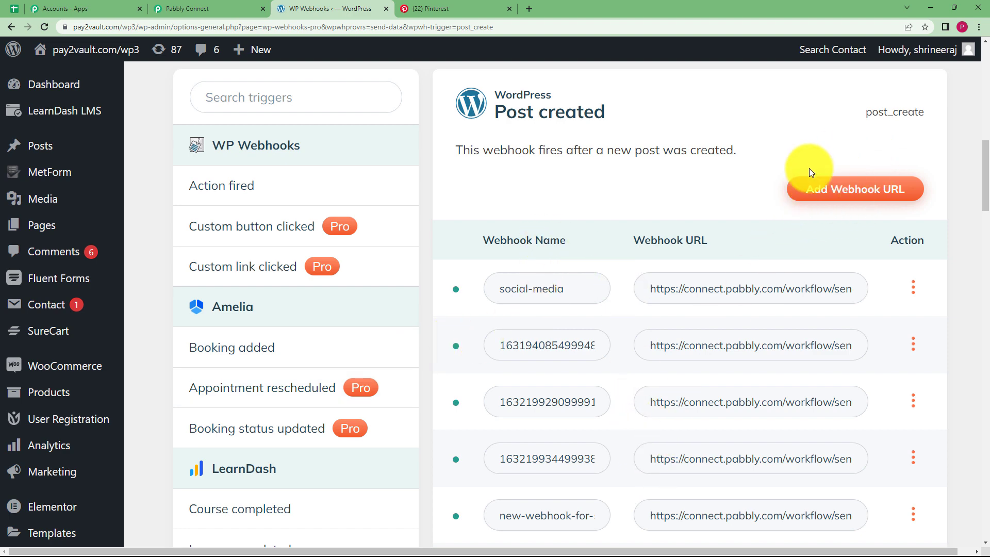
- Start a new Post created webhook and name it 'Pinterest Pins'
left_click(852, 202)
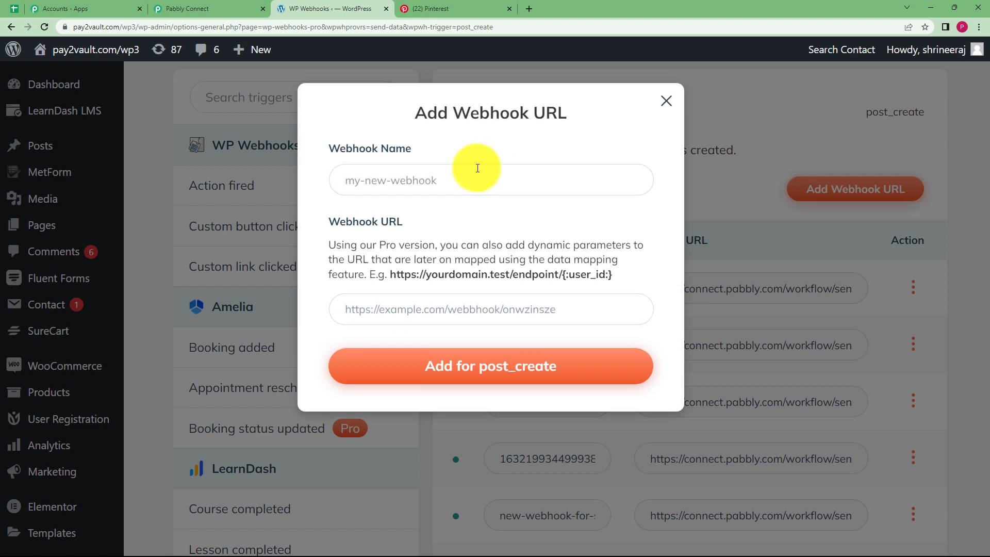
left_click(476, 181)
type("Pinterest Pins")
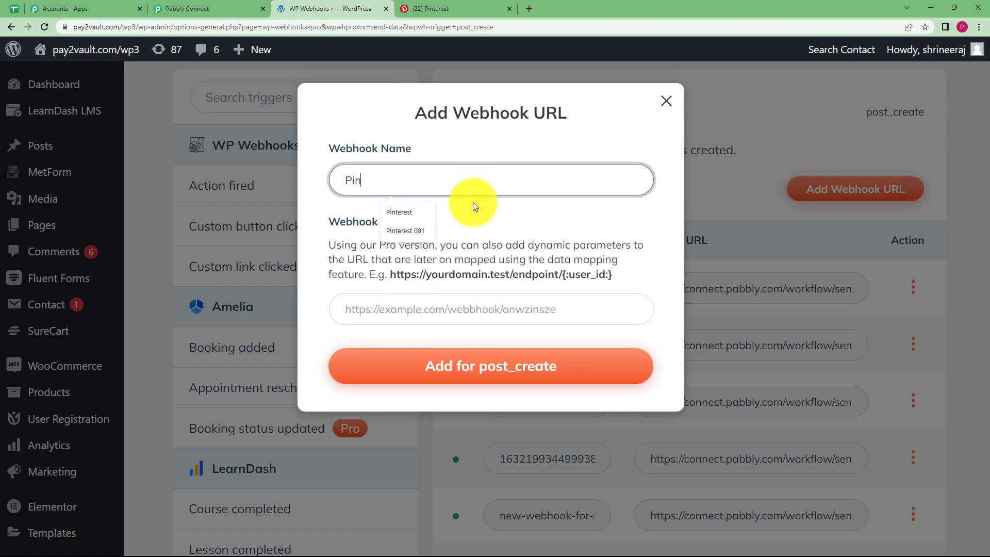
left_click(433, 308)
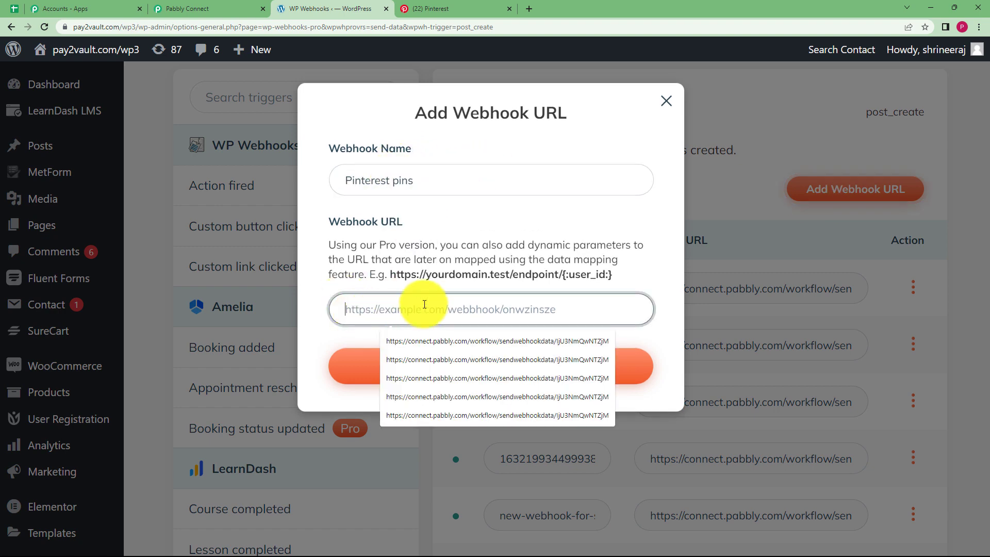
- Paste the copied Pabbly Connect webhook URL as its Webhook URL and add it for post_create
left_click(247, 9)
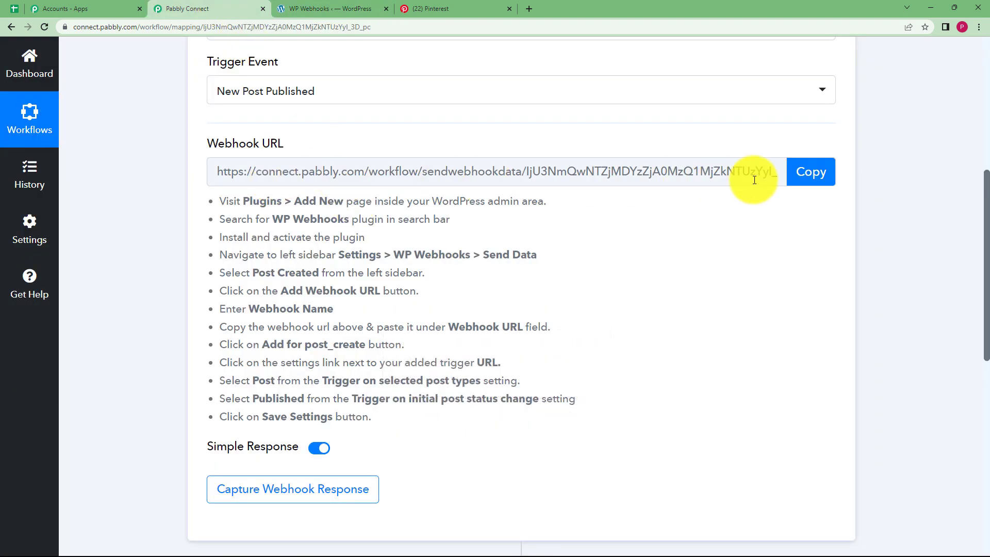
left_click(793, 182)
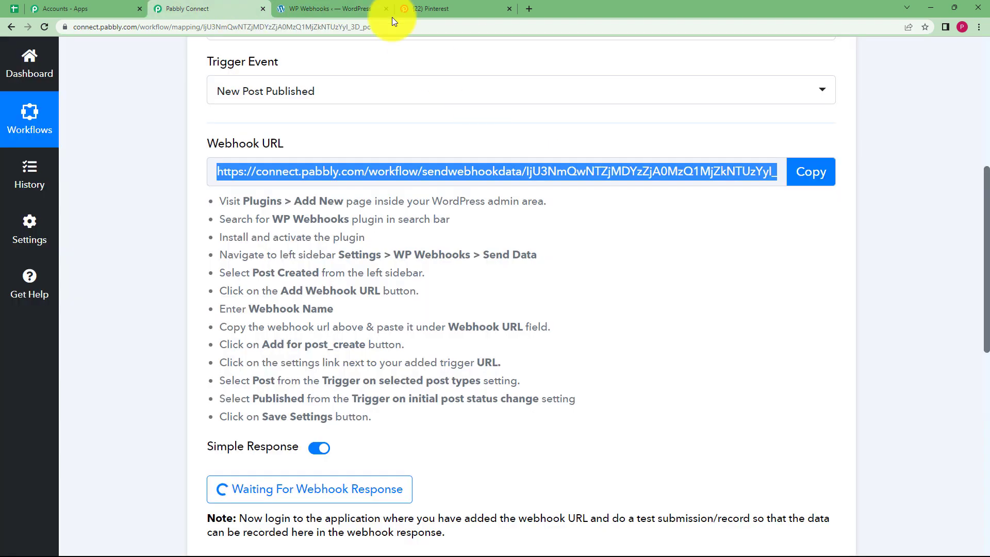
left_click(384, 10)
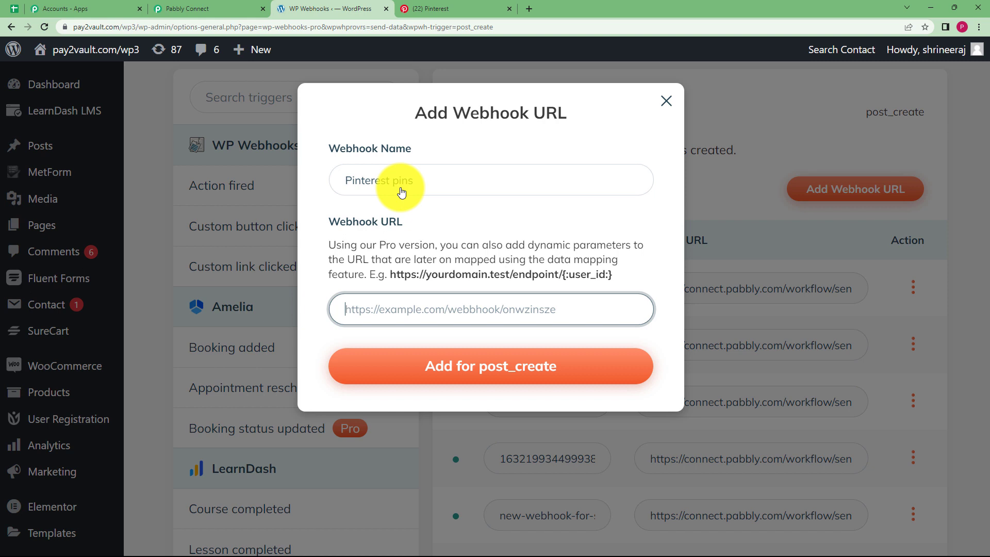
left_click(443, 309)
key("ctrl+v")
left_click(453, 370)
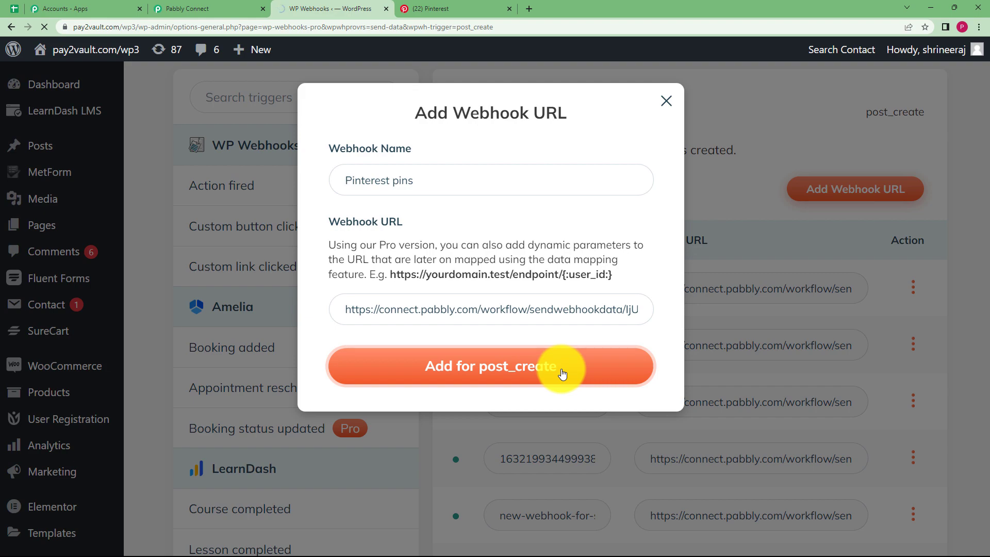
scroll(453, 297, "down", 3)
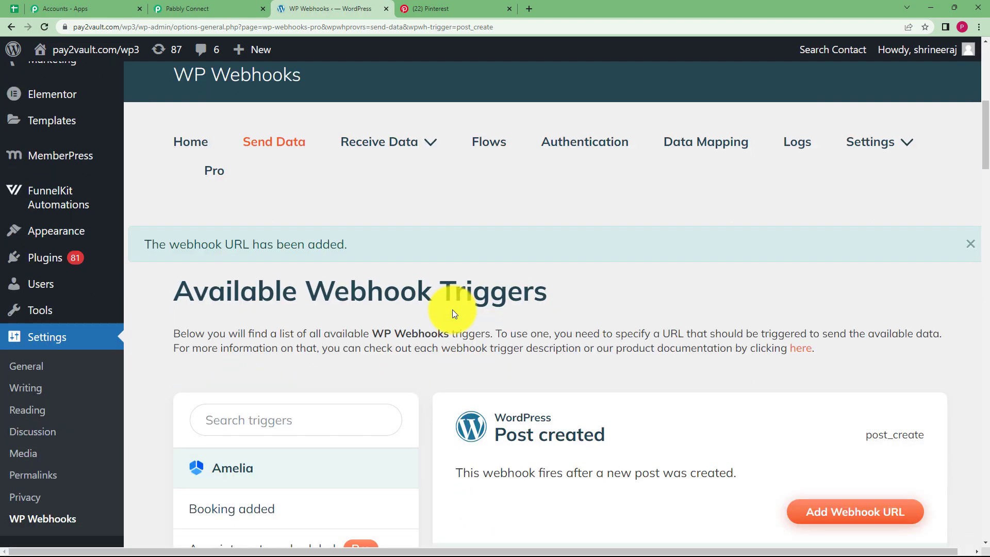
- Restrict the pinterest-pins webhook to the Post type and Published status, and save the settings
scroll(453, 311, "down", 20)
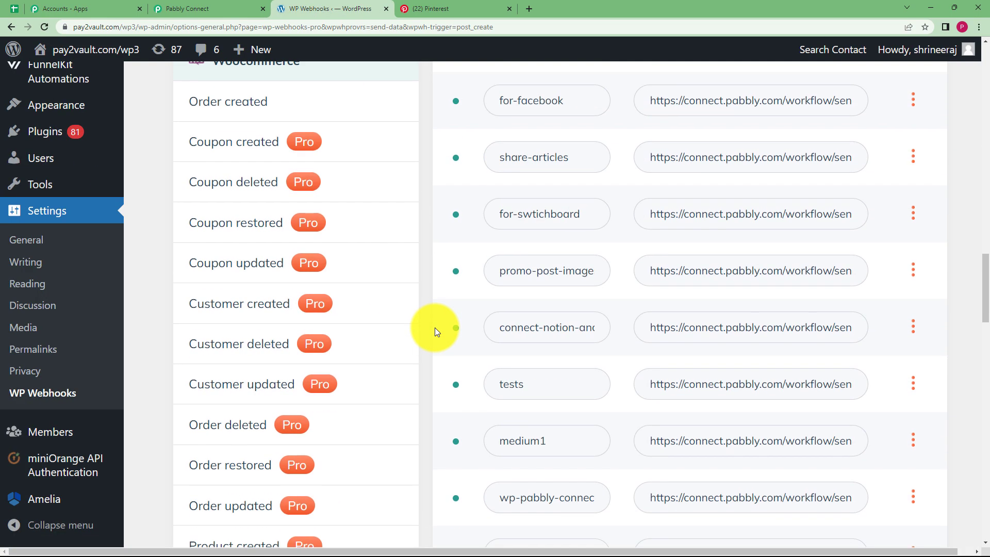
scroll(435, 327, "down", 20)
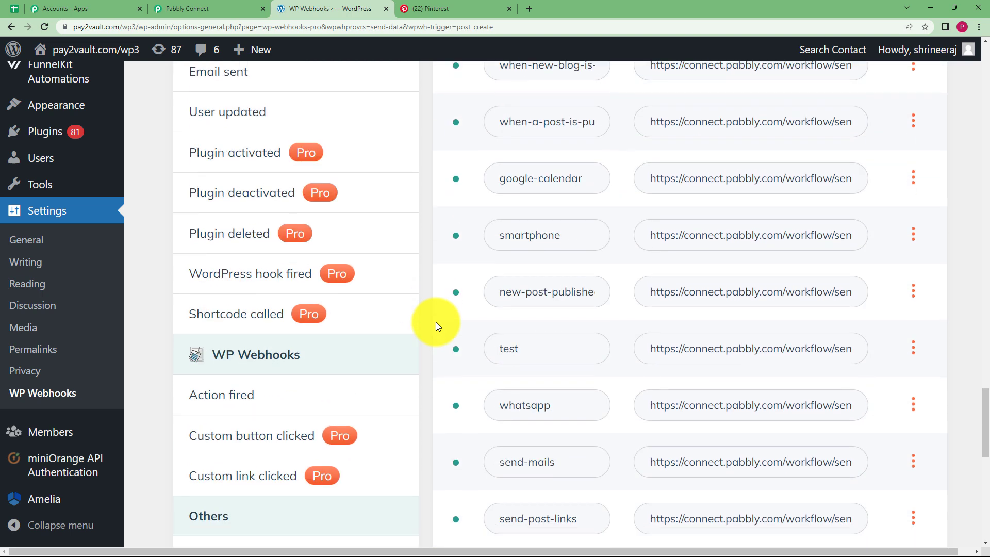
scroll(435, 325, "down", 12)
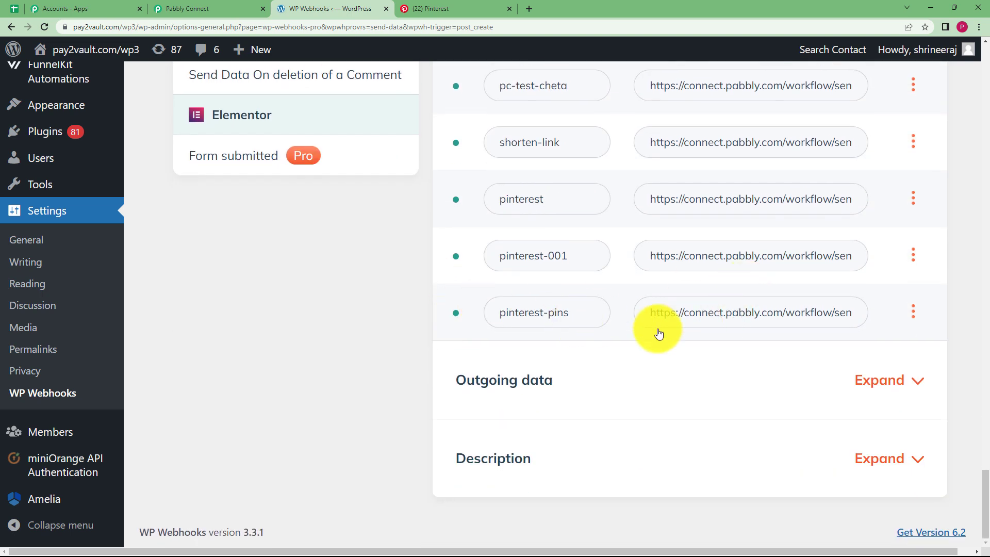
left_click(913, 312)
left_click(908, 415)
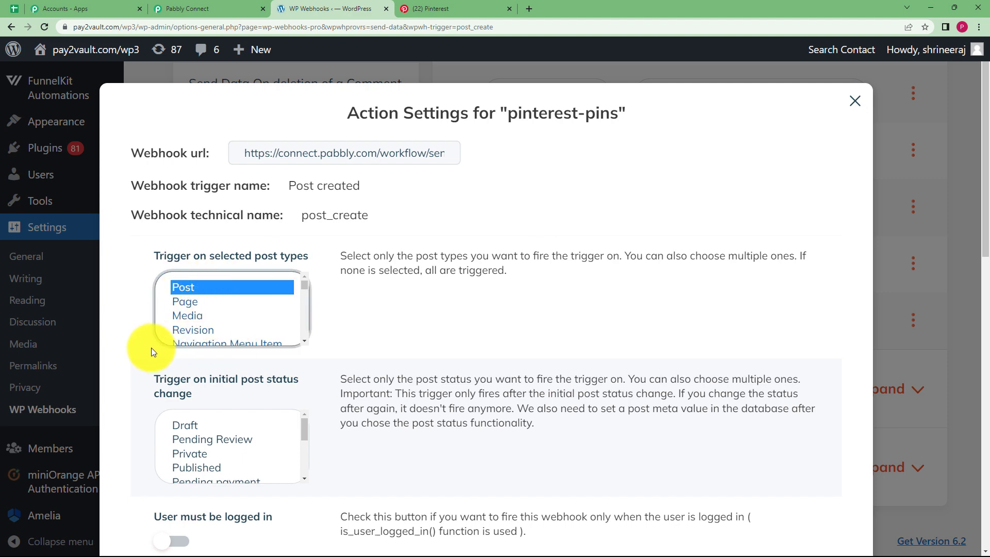
scroll(155, 348, "down", 3)
left_click(189, 314)
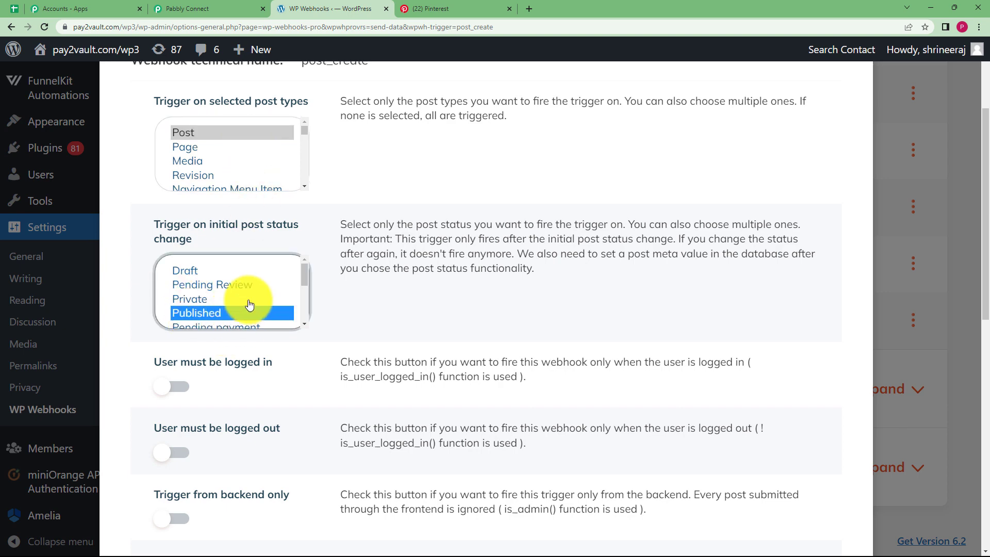
scroll(260, 358, "down", 10)
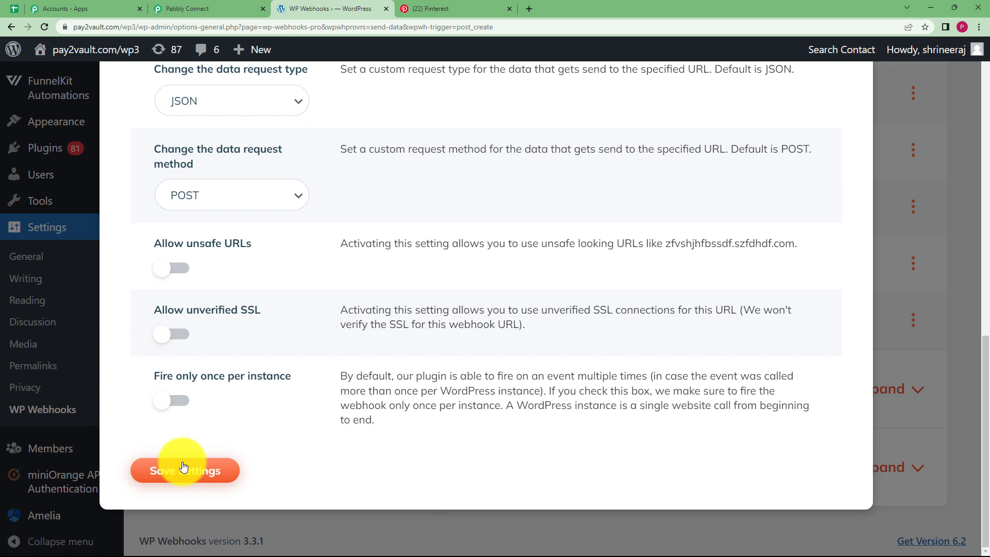
left_click(183, 469)
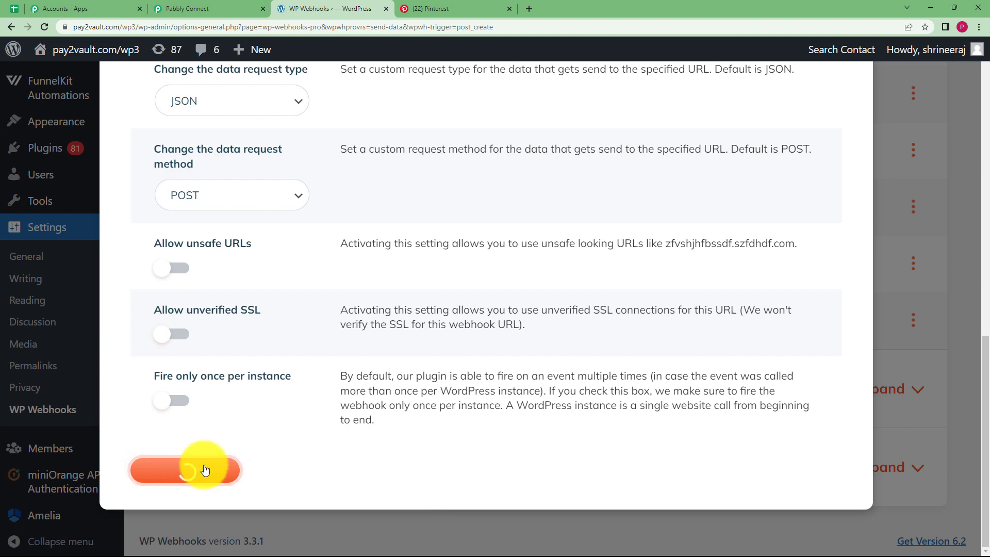
- Close the webhook settings, check Pabbly shows Waiting For Webhook Response, then go back to WordPress
left_click(934, 88)
key("ctrl+shift+Tab")
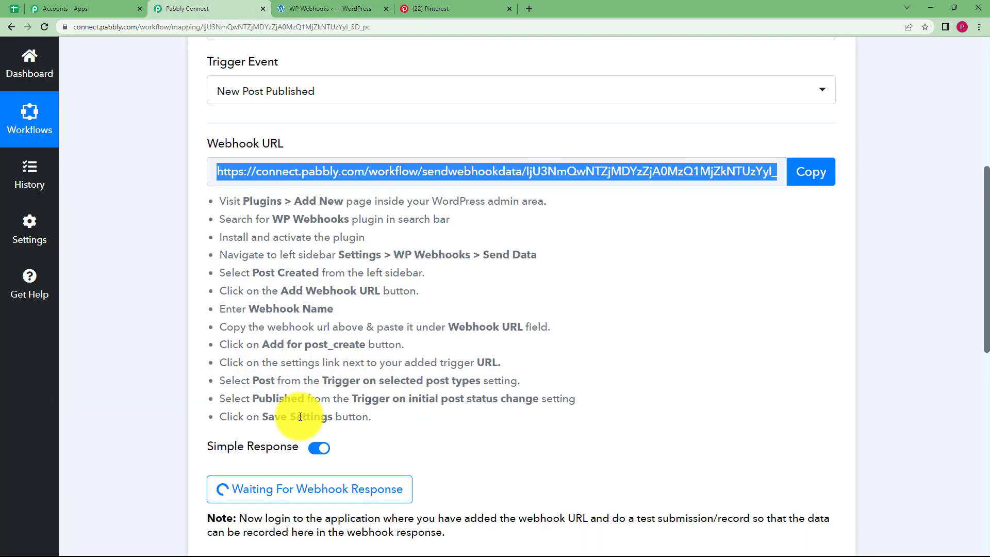
scroll(168, 422, "down", 2)
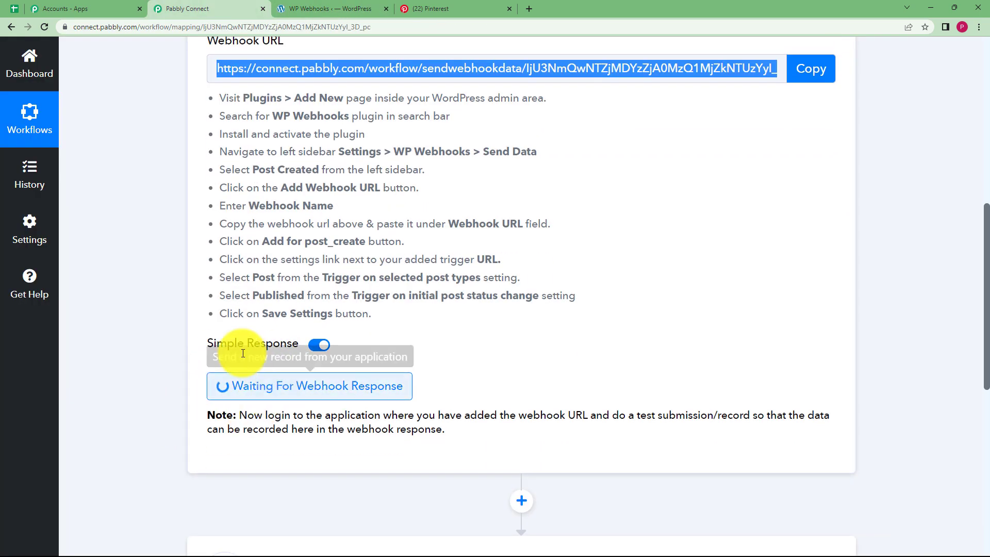
left_click(310, 9)
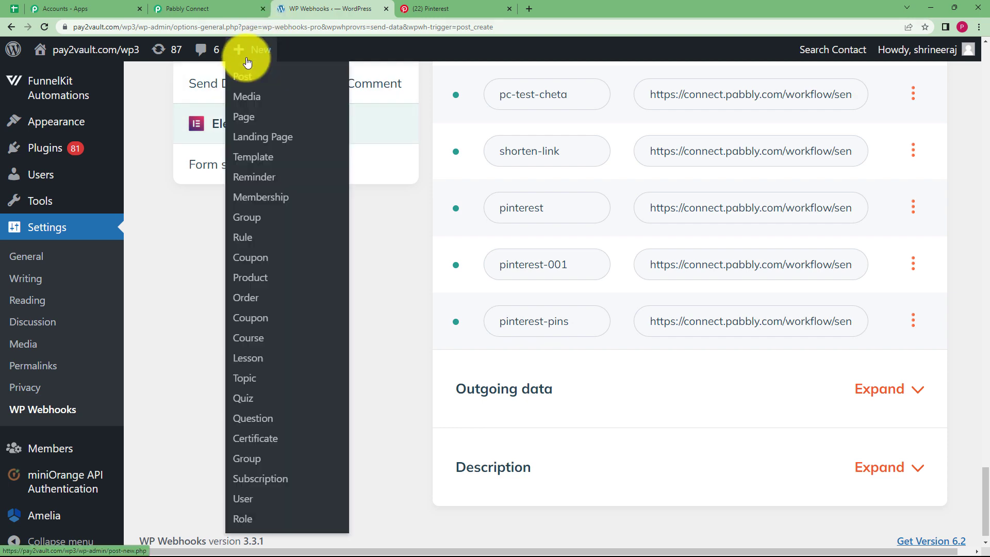
- Start the new WordPress post 'What Moon stands for?', glancing at the Pinterest feed along the way
left_click(248, 77)
scroll(274, 281, "down", 6)
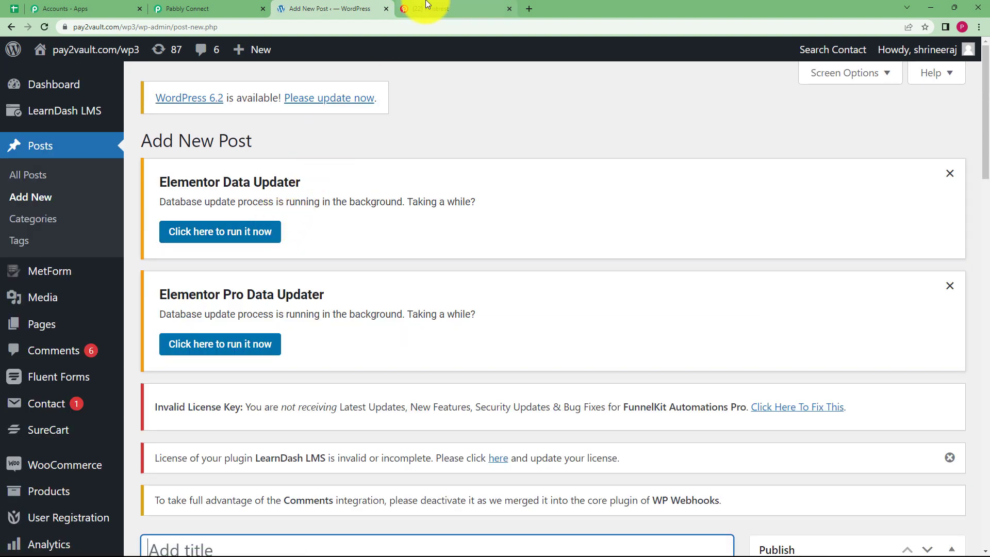
left_click(431, 9)
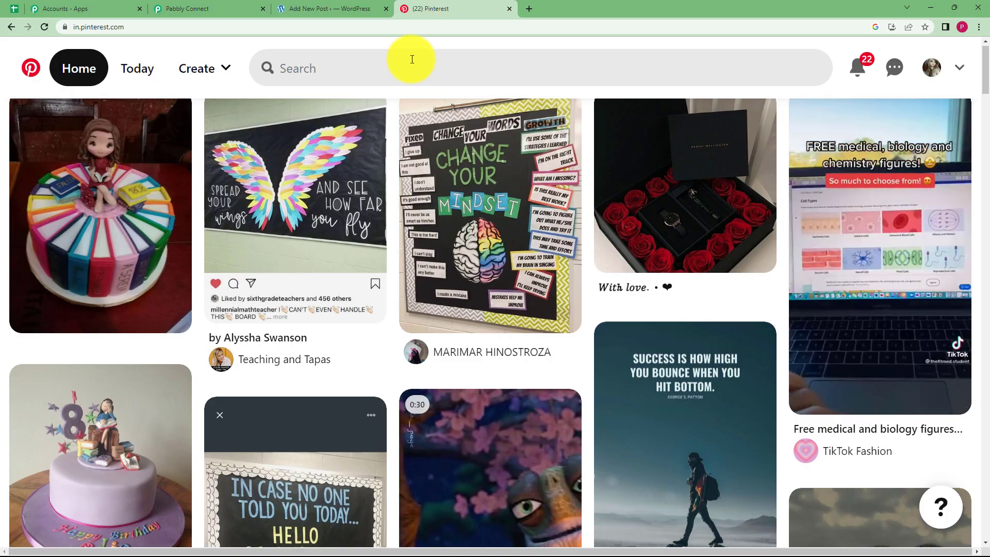
left_click(181, 9)
left_click(299, 5)
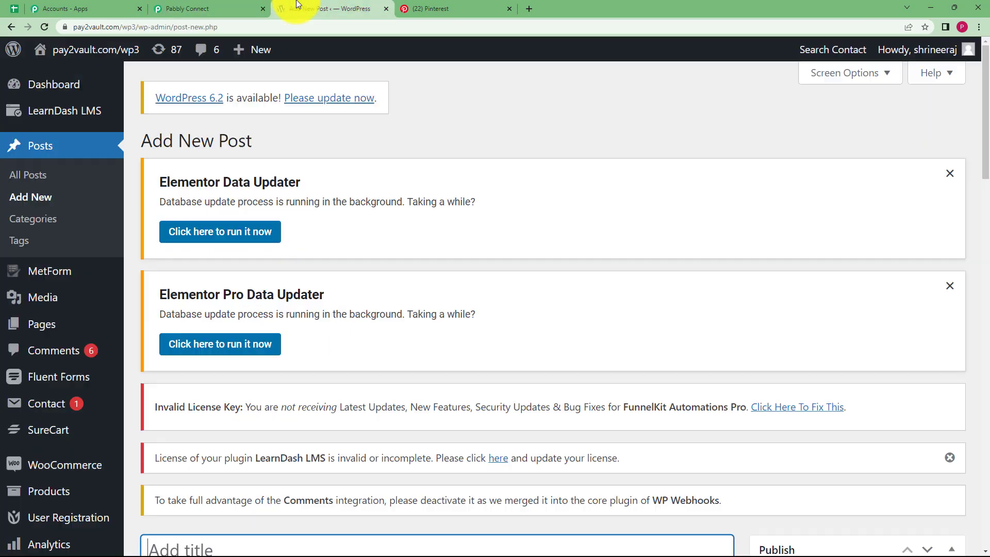
scroll(289, 274, "down", 5)
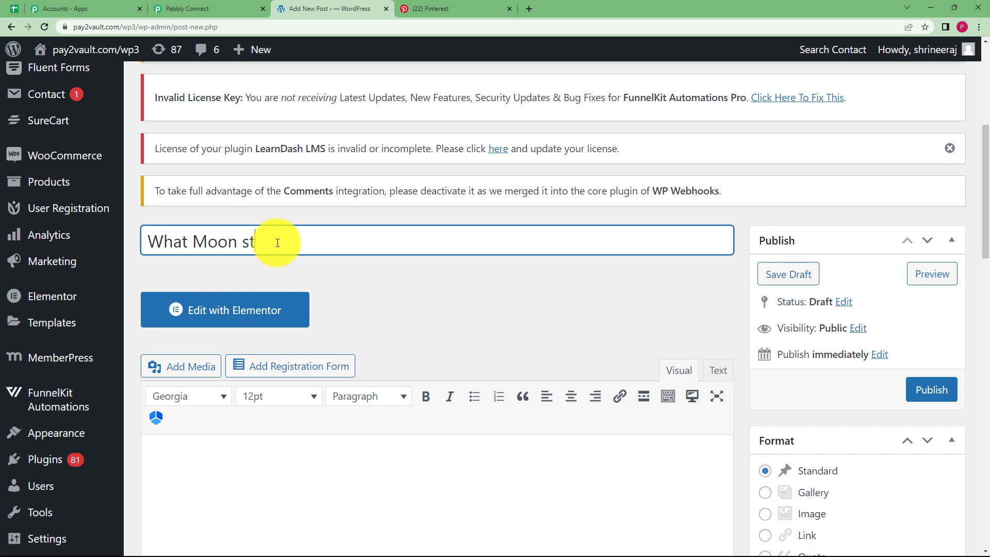
- Paste the paragraph about the moon's meaning into the post body
left_click(238, 455)
scroll(204, 274, "down", 4)
key("ctrl+v")
scroll(279, 310, "down", 1)
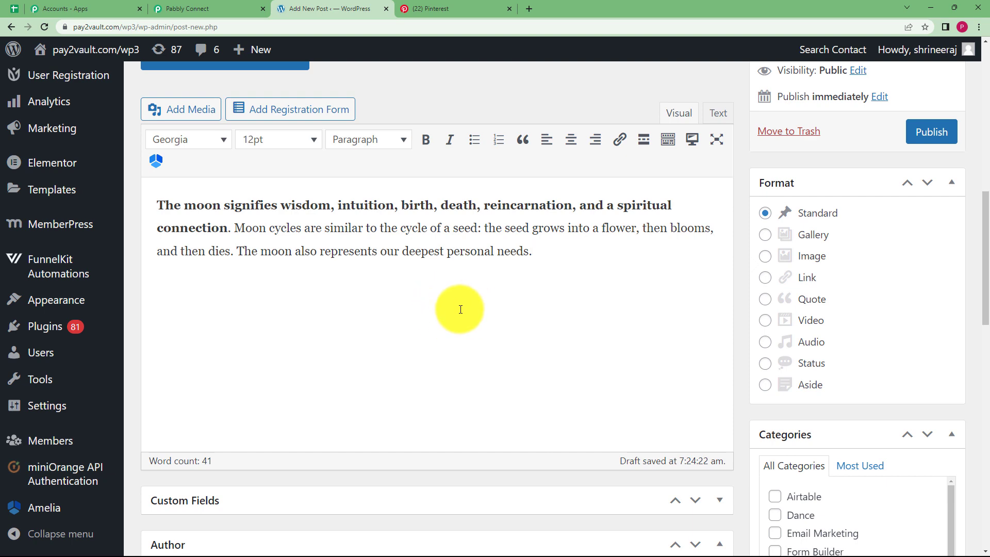
middle_click(483, 290)
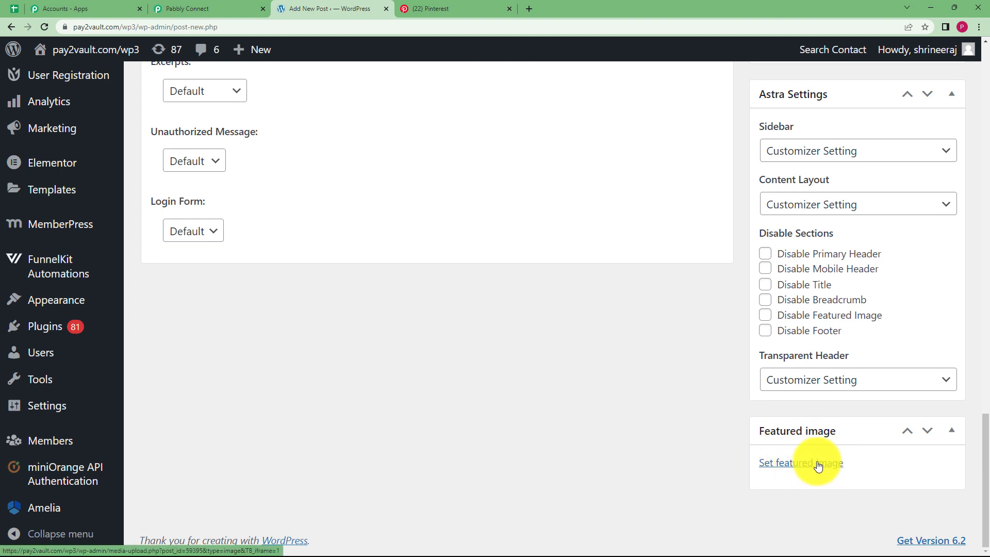
- Upload the crescent-moon PNG from Downloads and set it as the post's featured image
left_click(819, 464)
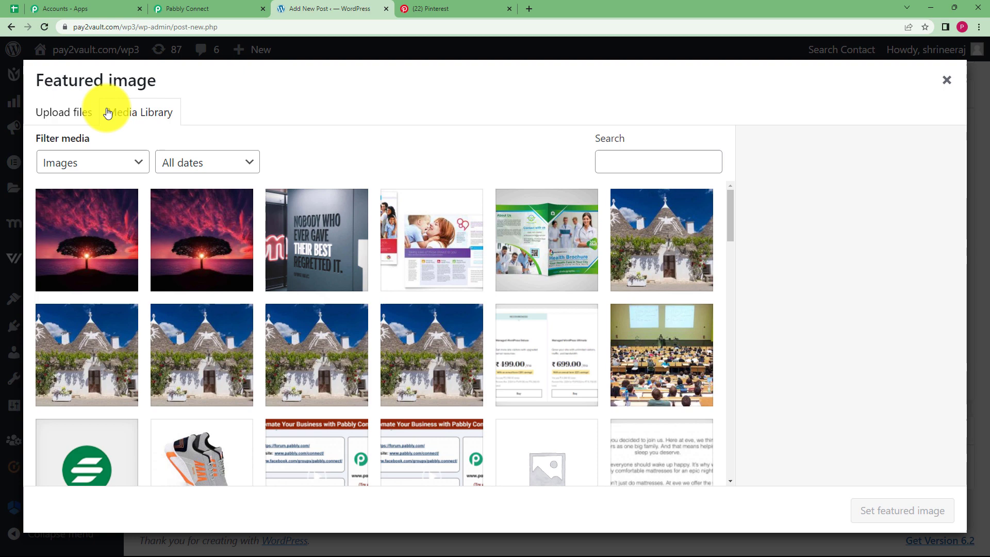
left_click(58, 118)
left_click(454, 316)
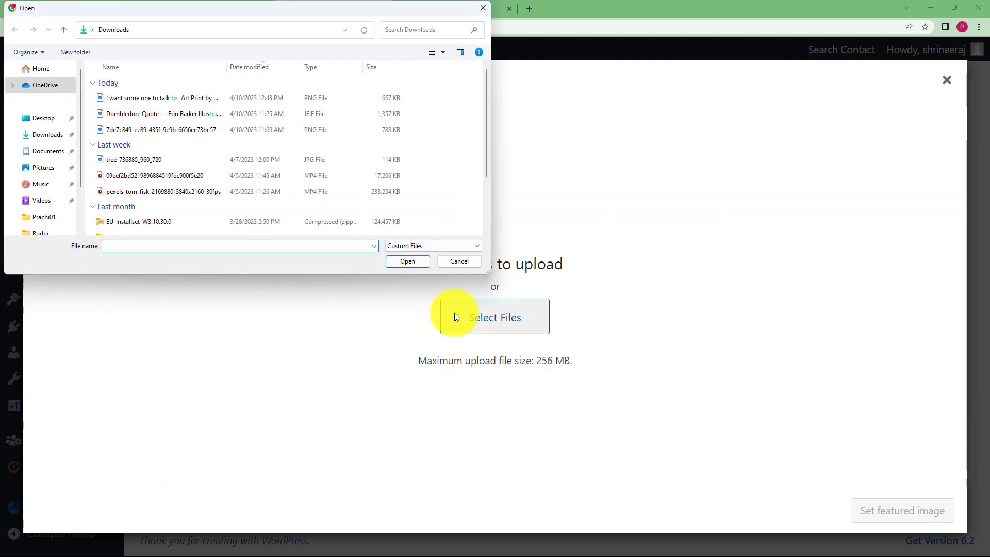
left_click(128, 99)
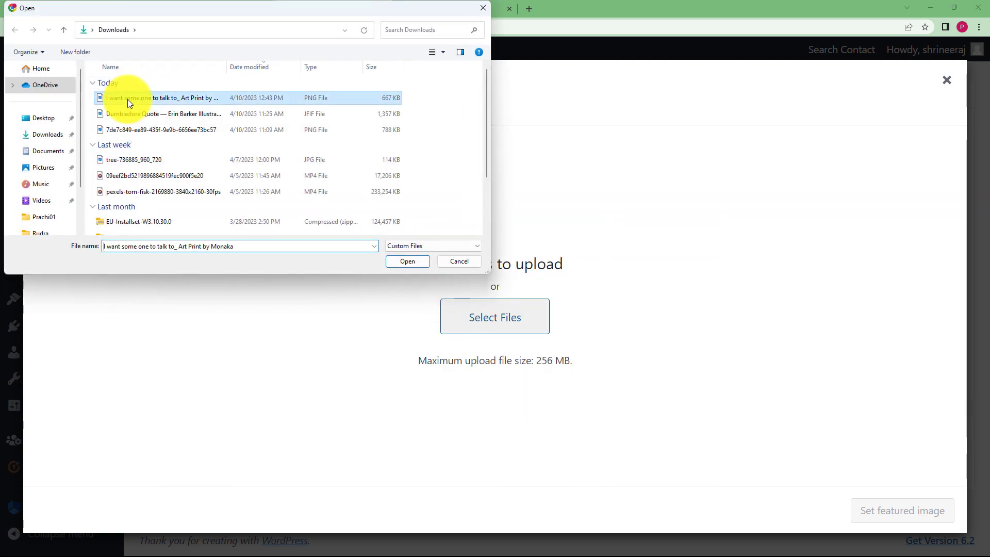
left_click(401, 261)
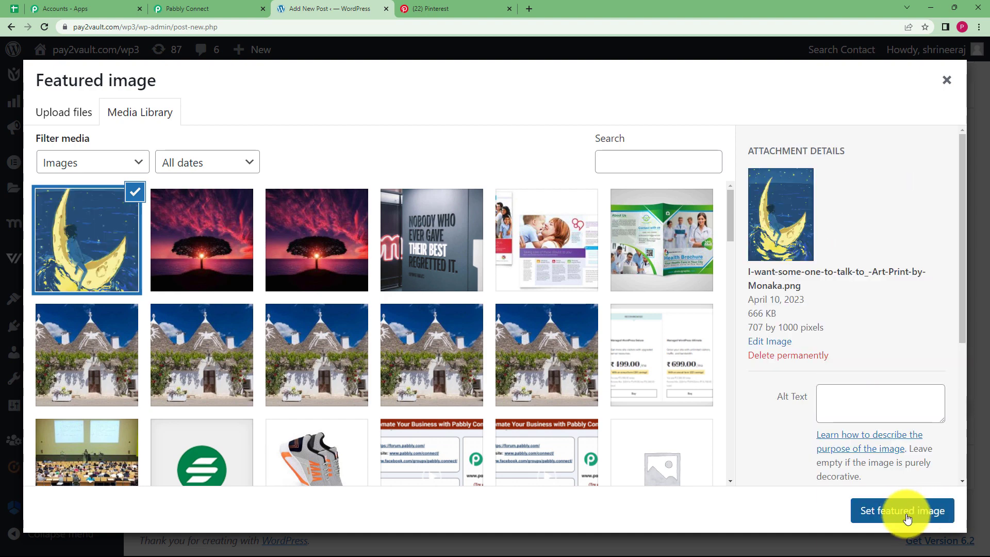
left_click(907, 518)
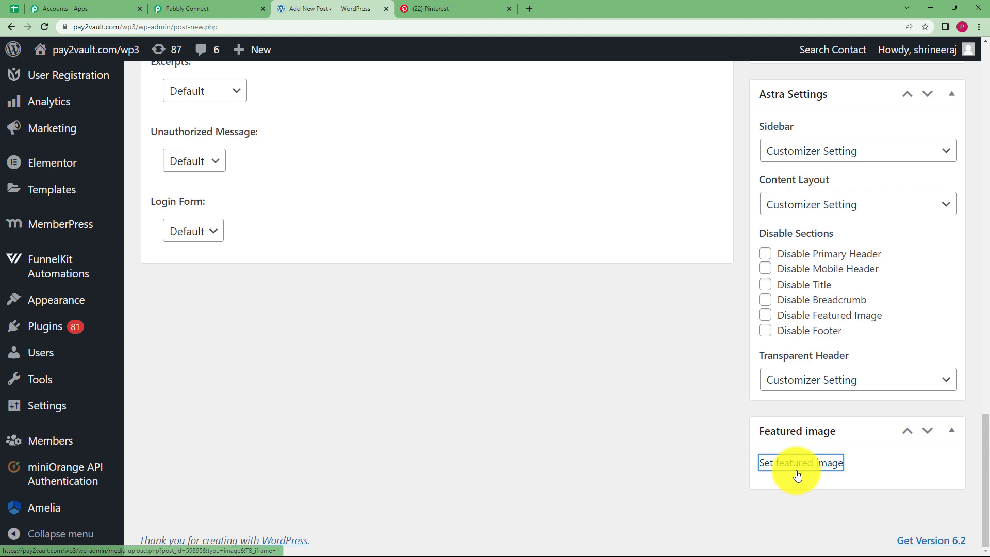
scroll(724, 446, "down", 4)
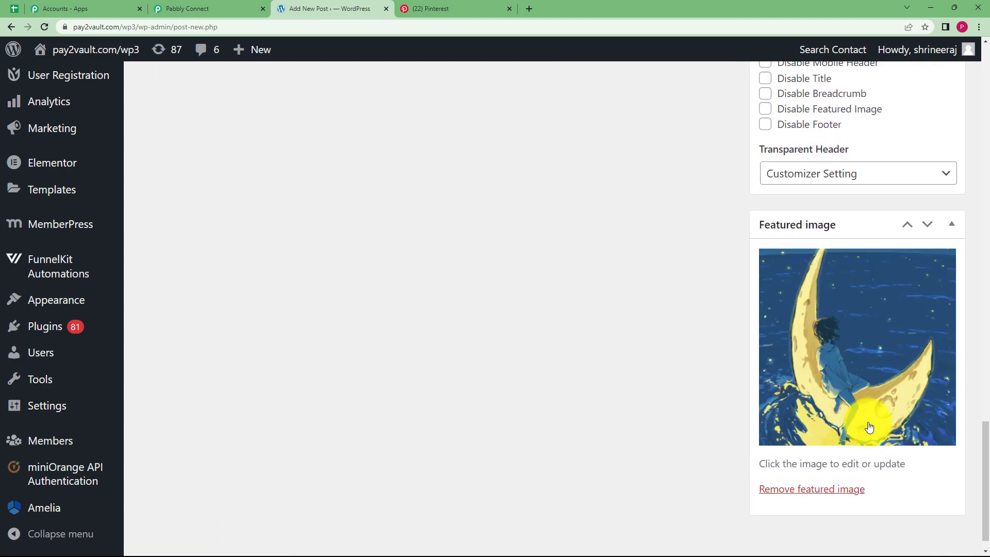
- Publish the moon post in WordPress and go back to the waiting Pabbly Connect webhook
scroll(510, 327, "up", 20)
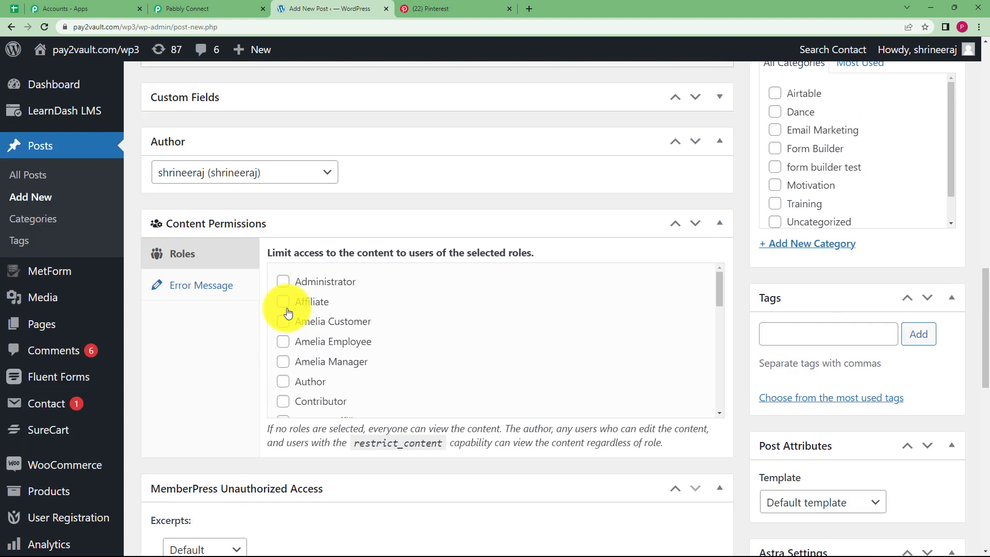
scroll(288, 318, "up", 3)
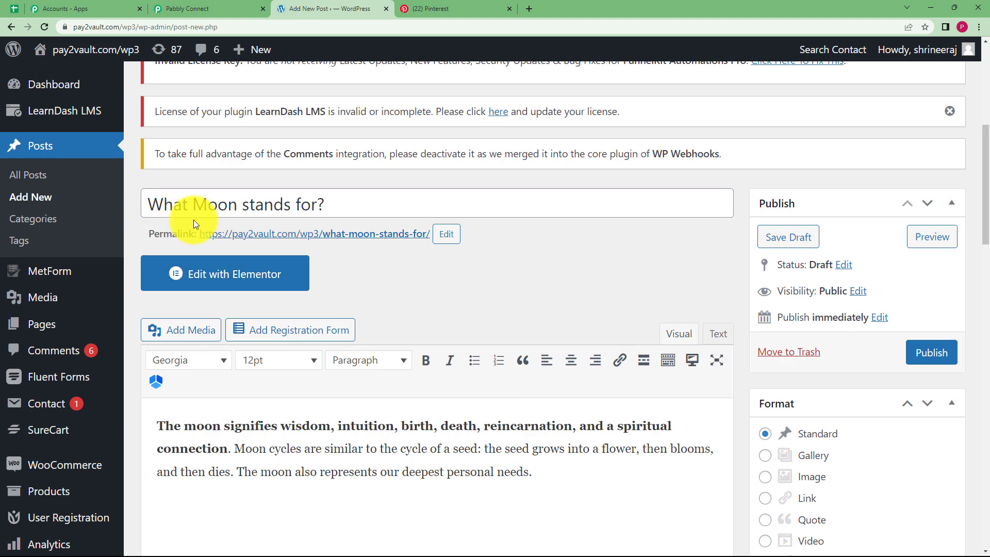
scroll(492, 461, "down", 5)
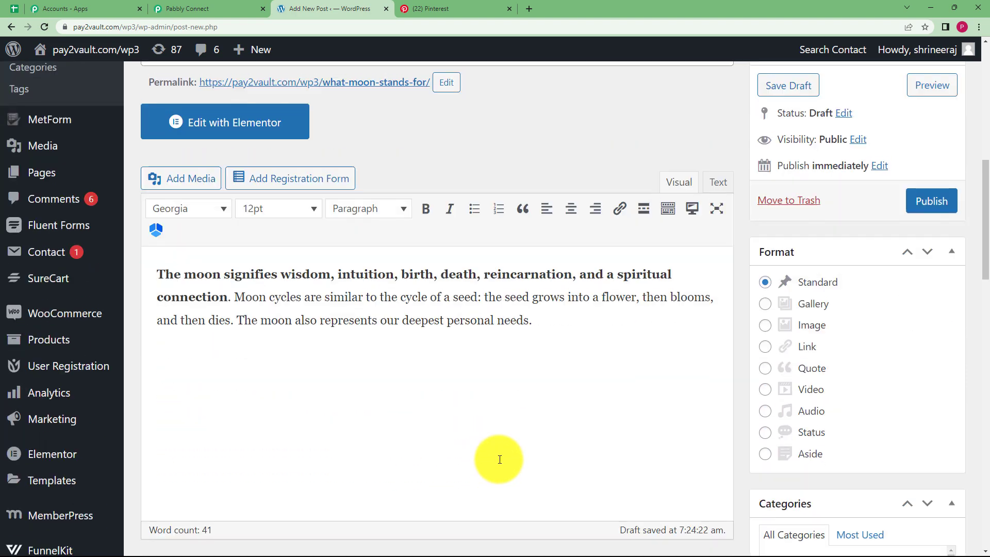
scroll(630, 367, "up", 6)
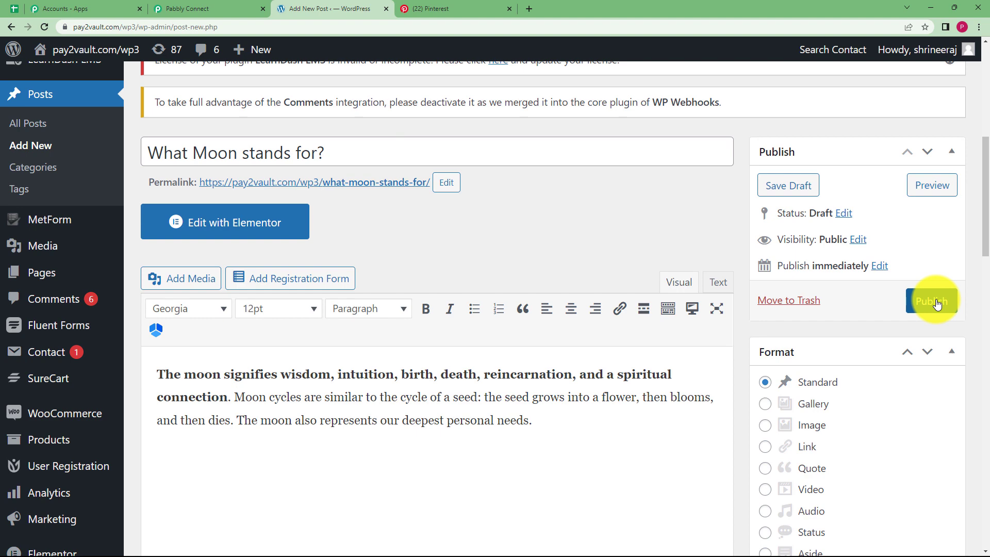
left_click(938, 305)
left_click(228, 6)
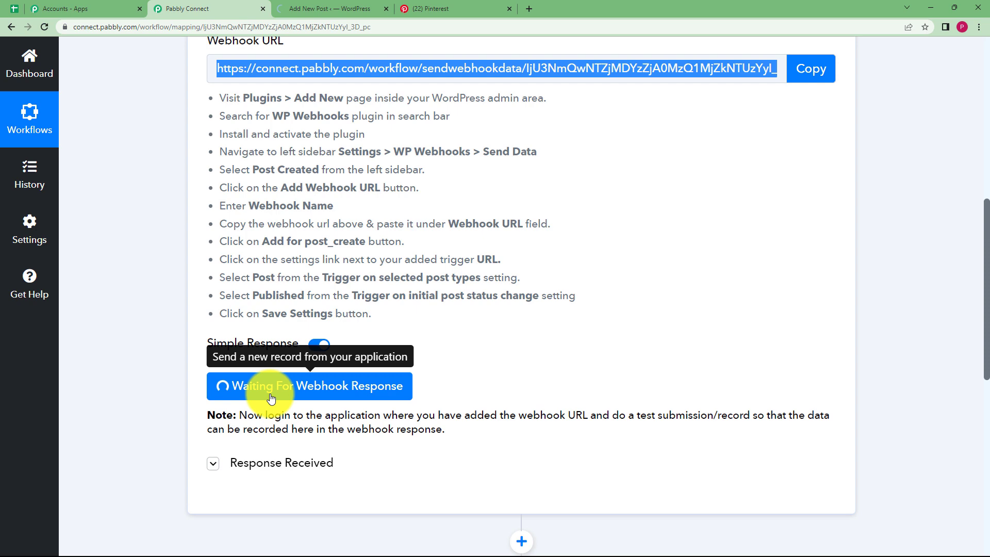
- Review the received moon post title and content in the Response Received table
scroll(174, 345, "down", 4)
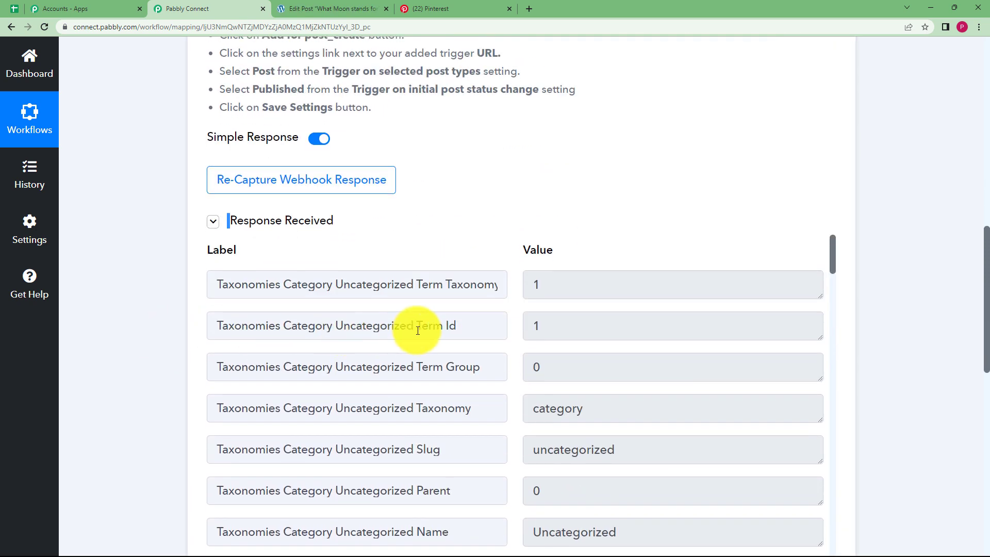
scroll(446, 324, "down", 12)
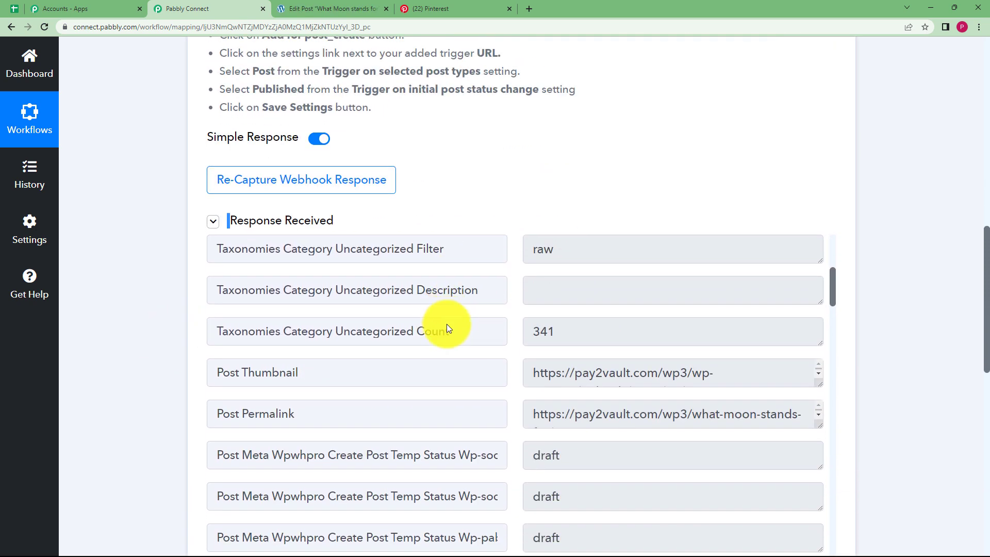
scroll(454, 315, "down", 15)
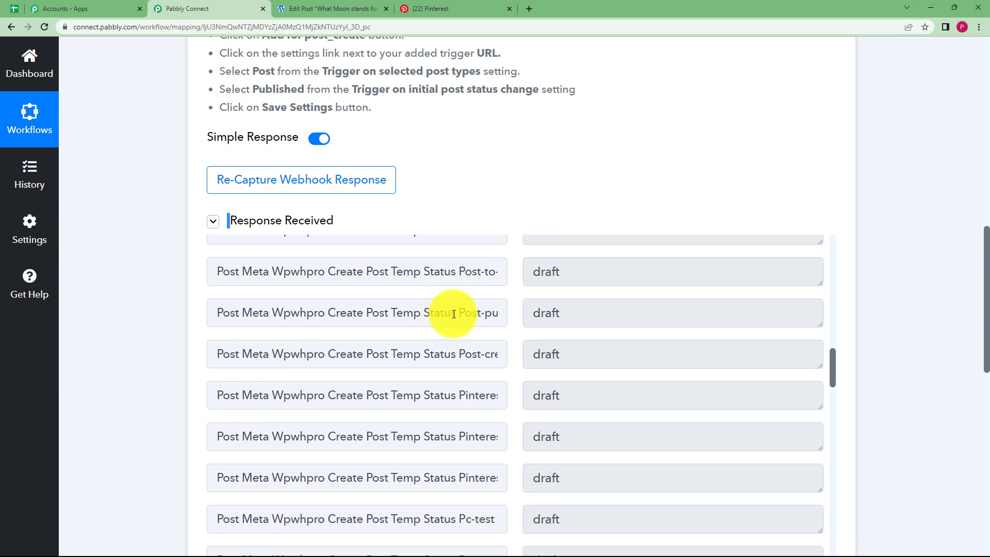
scroll(462, 319, "down", 15)
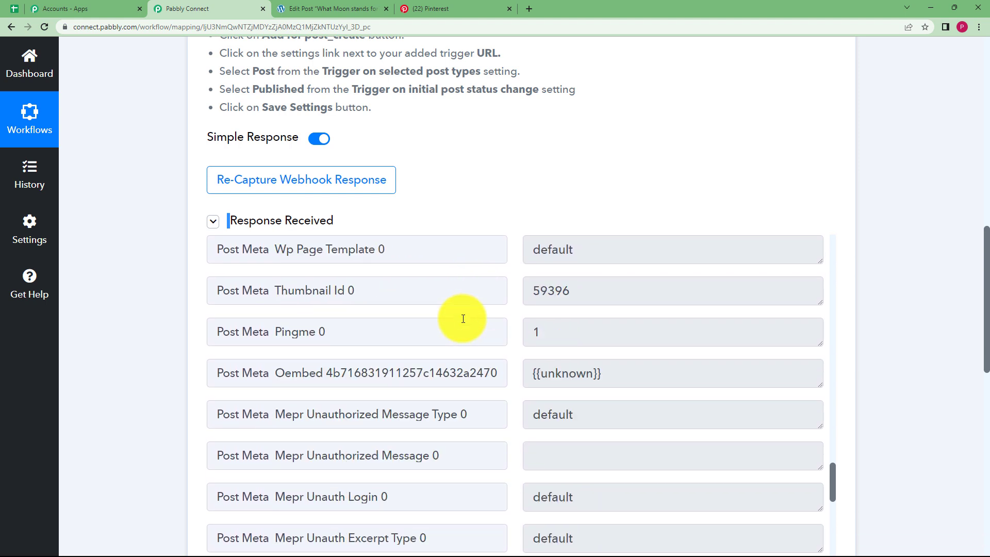
scroll(462, 317, "down", 5)
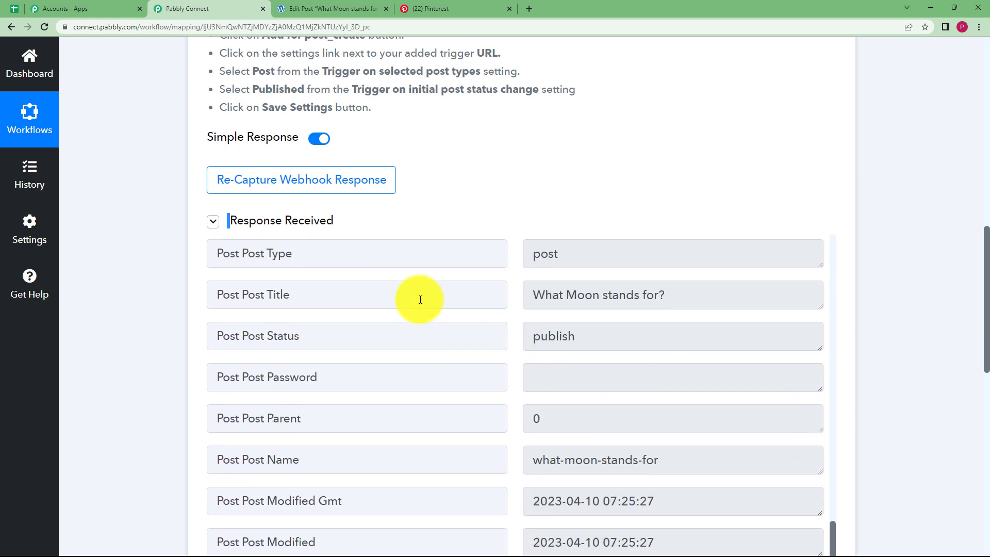
left_click_drag(669, 285, 434, 316)
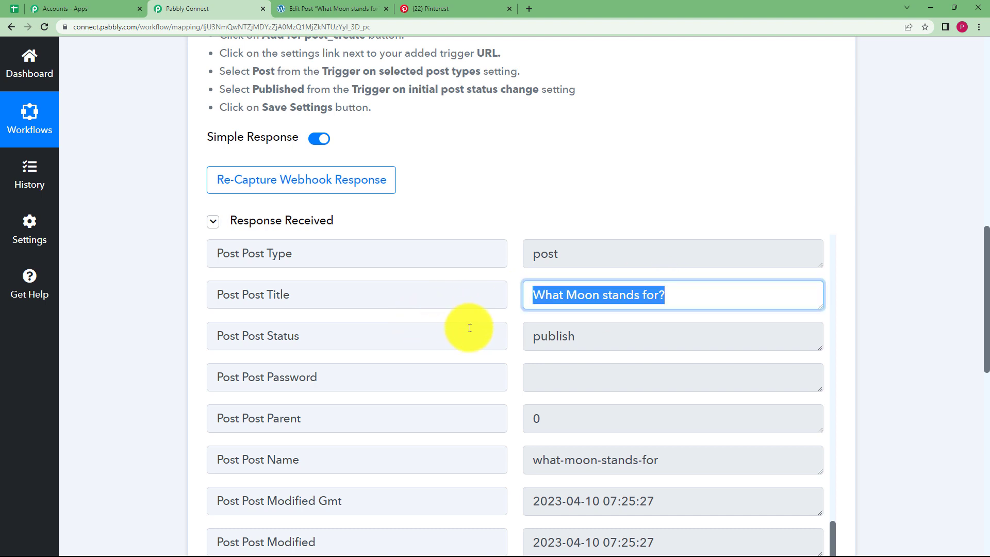
scroll(470, 328, "down", 10)
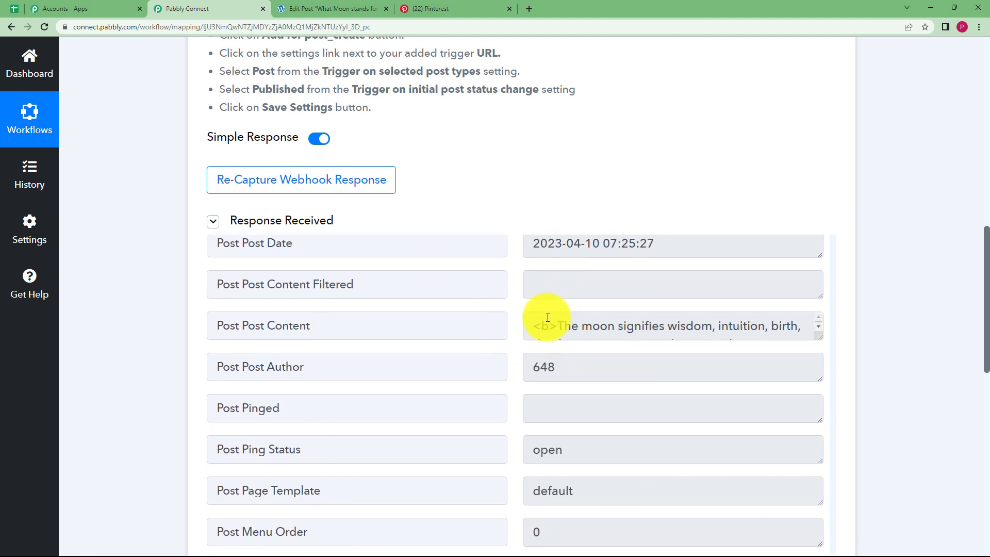
left_click_drag(548, 317, 772, 345)
- Check the remaining fields, such as permalink and post thumbnail, then return to the workflow top
scroll(463, 354, "down", 3)
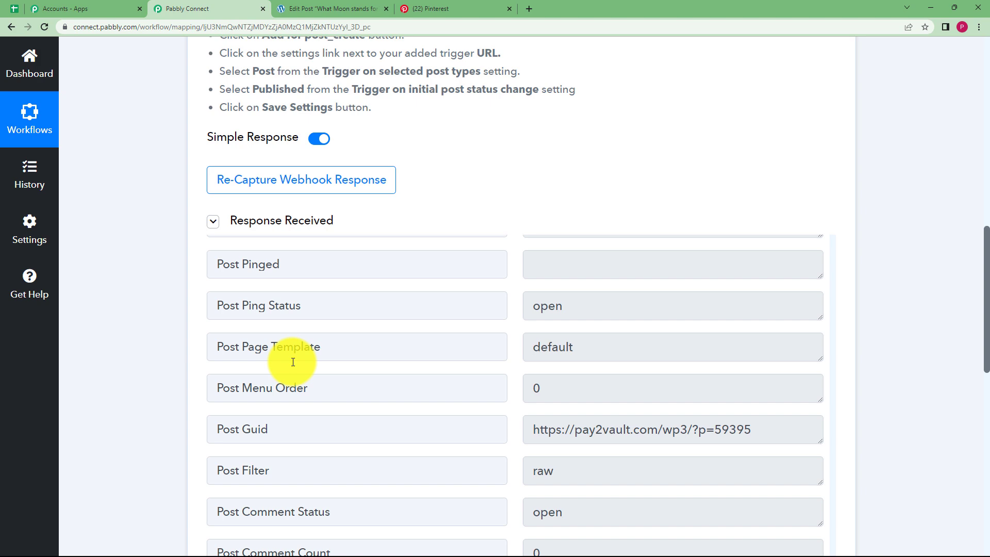
scroll(388, 354, "down", 3)
scroll(491, 327, "up", 7)
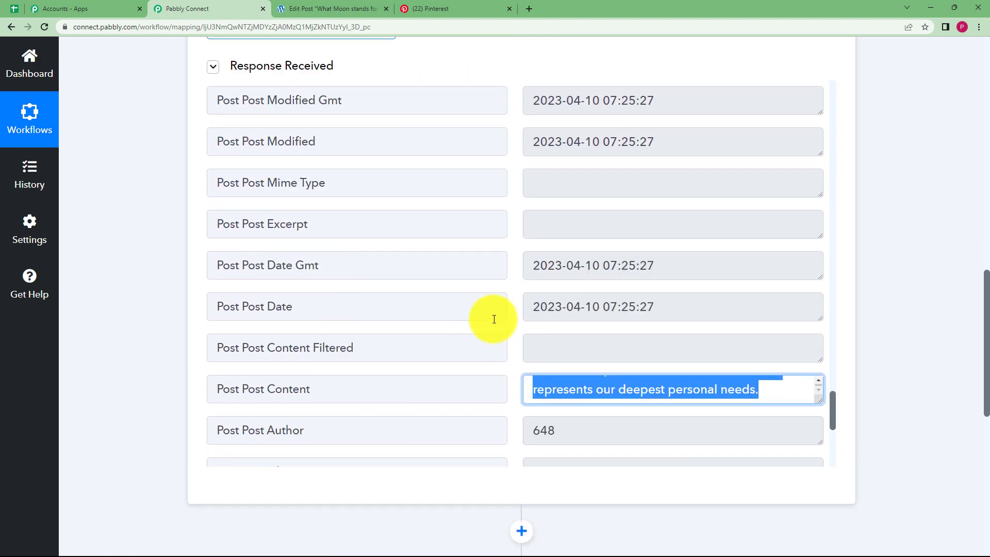
scroll(495, 320, "up", 17)
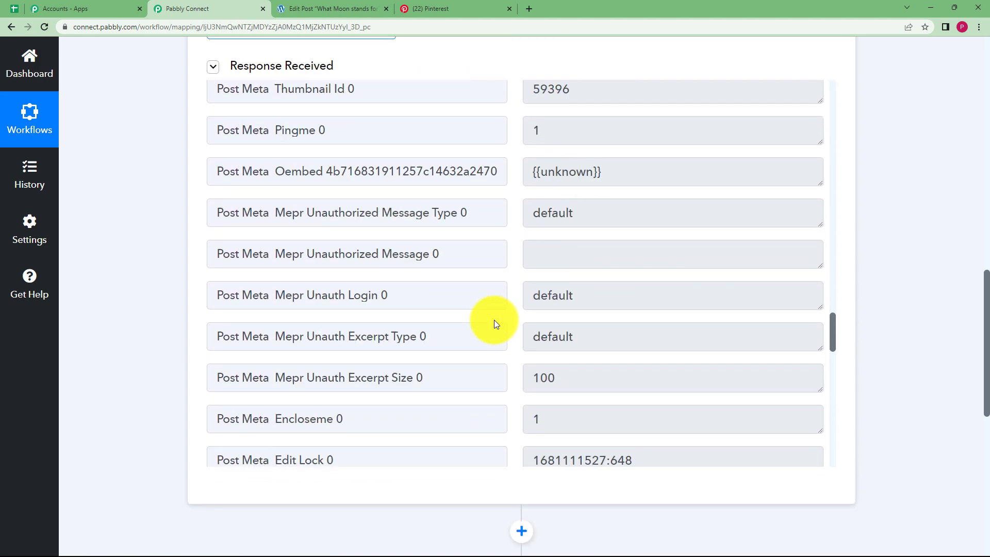
scroll(494, 320, "up", 20)
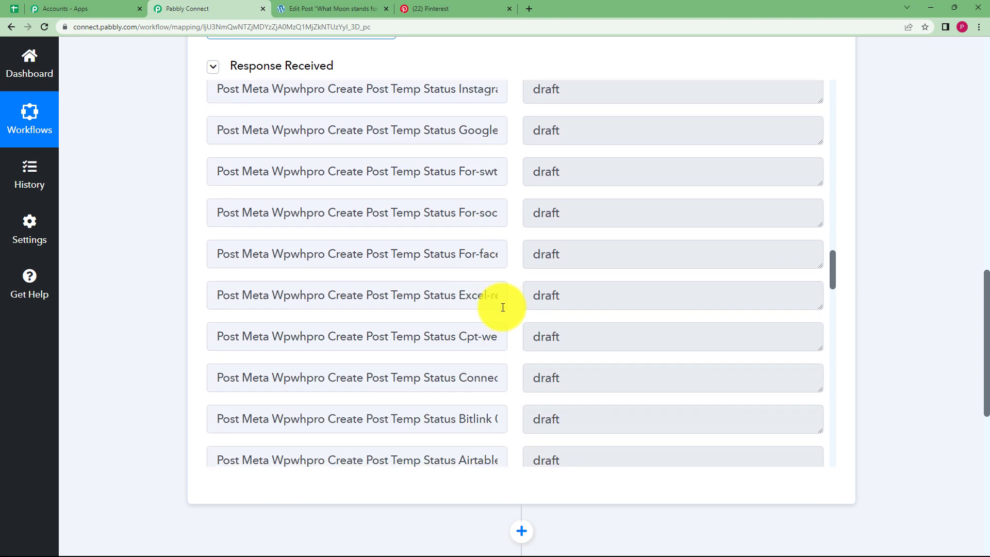
scroll(503, 308, "up", 15)
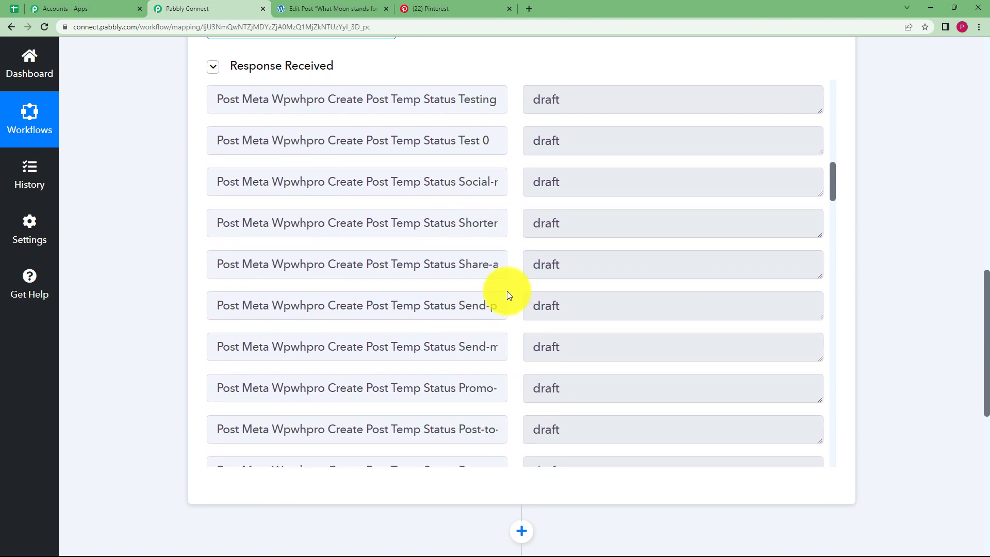
scroll(507, 295, "up", 15)
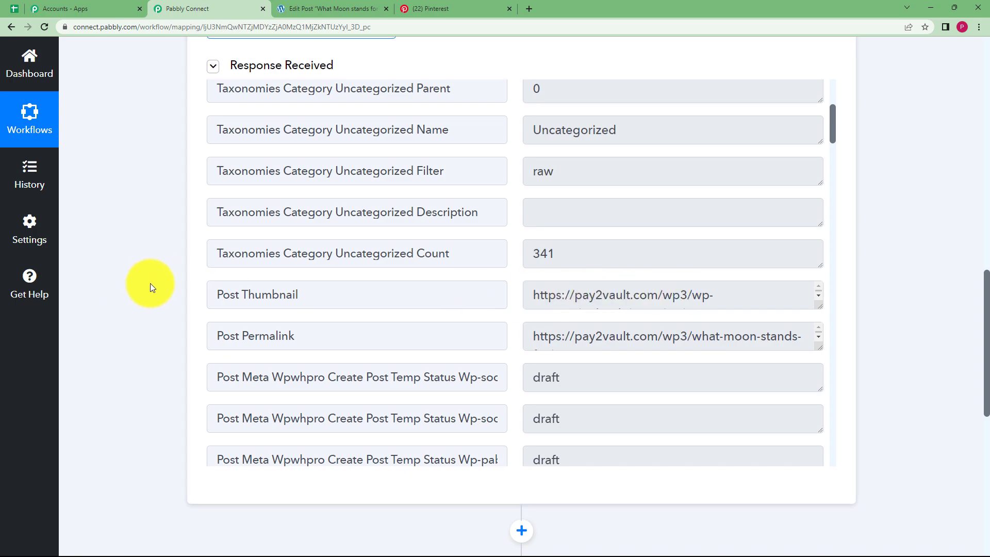
scroll(151, 287, "up", 15)
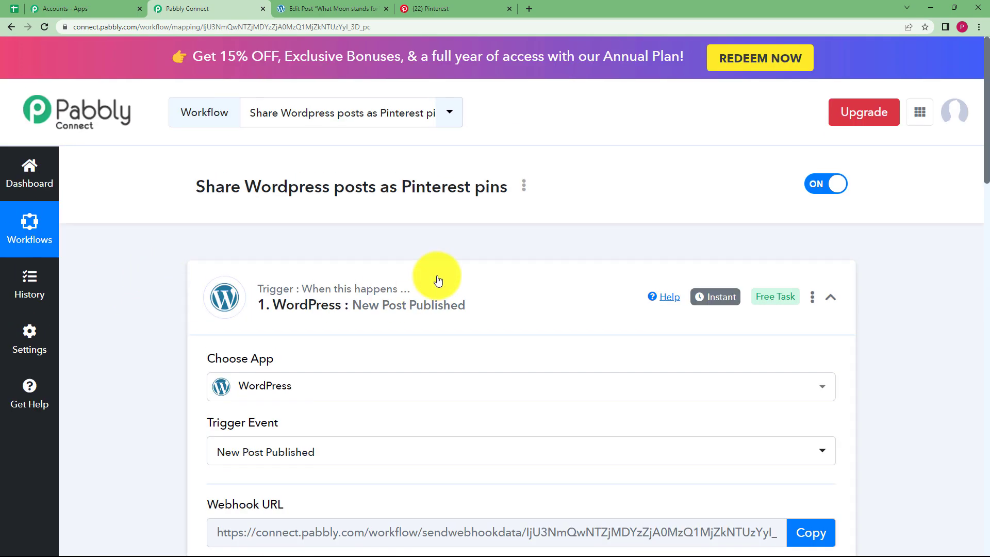
- Collapse the WordPress trigger and pick Pinterest as the app for step 2
left_click(439, 280)
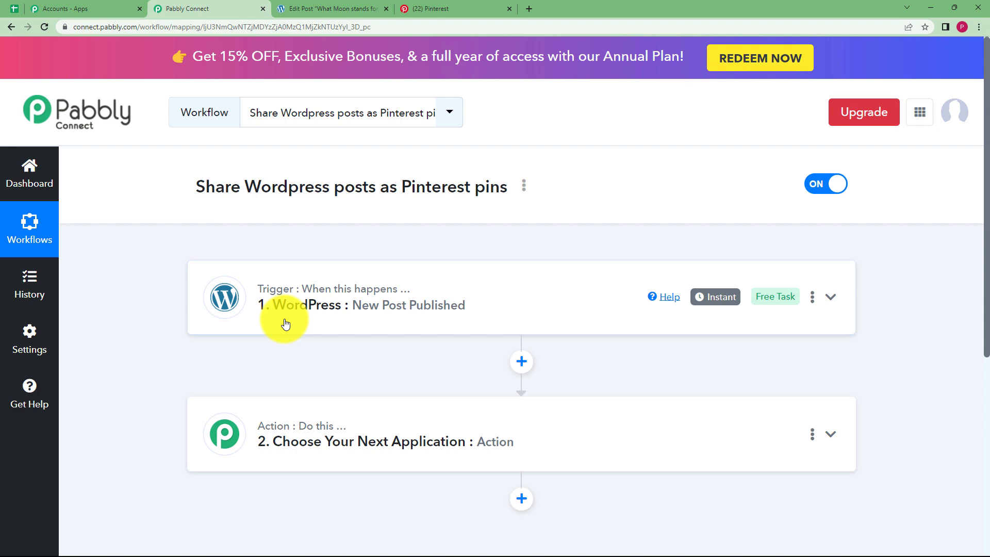
left_click(321, 439)
left_click(245, 381)
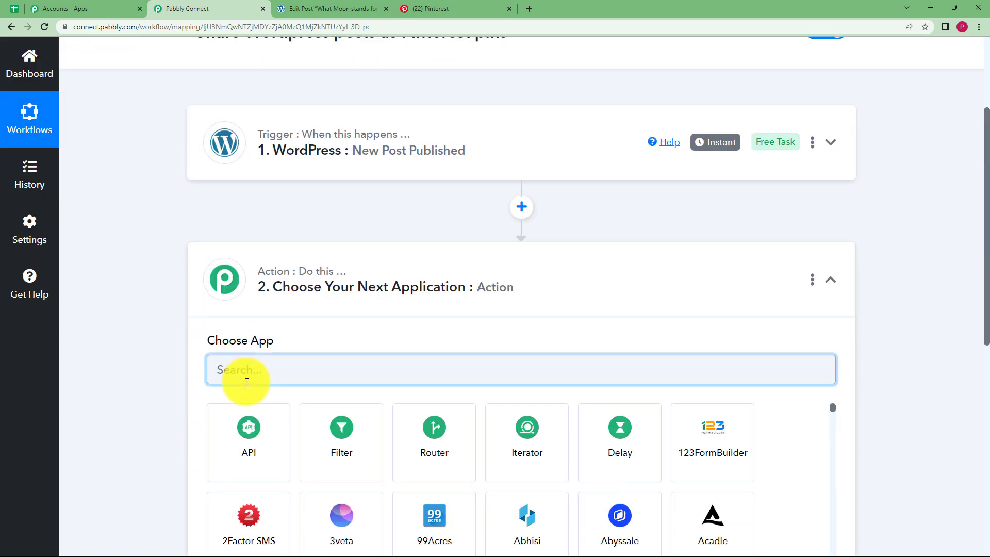
type("Pinter")
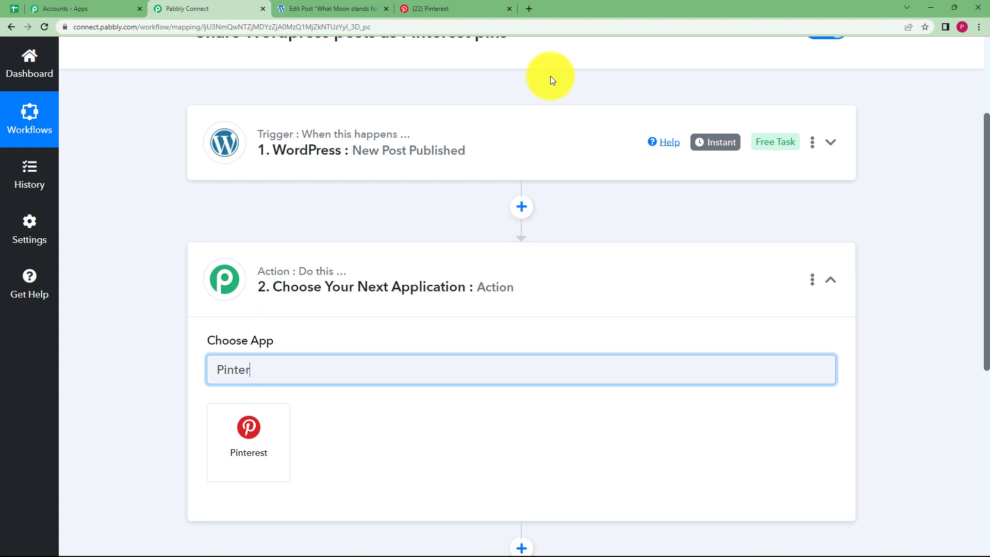
left_click(254, 442)
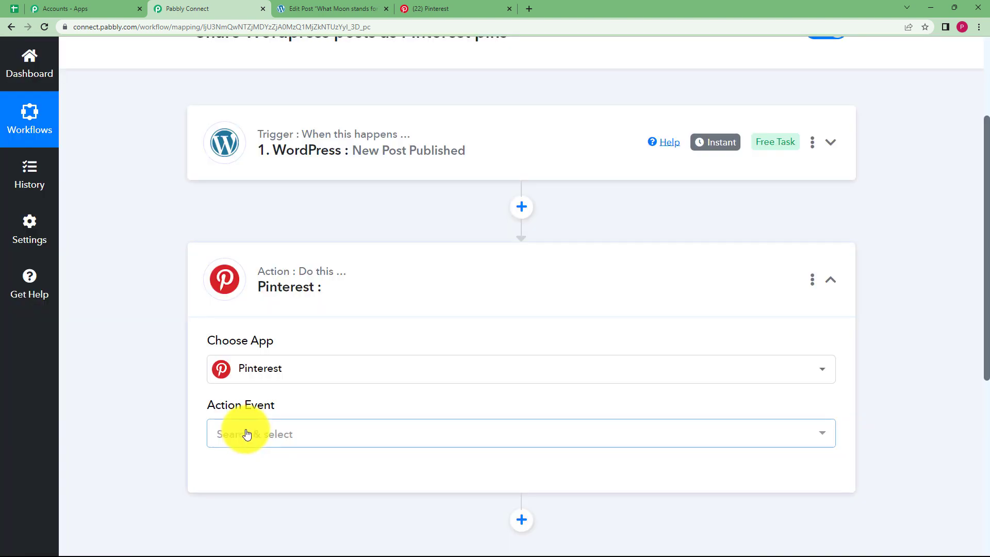
left_click(247, 434)
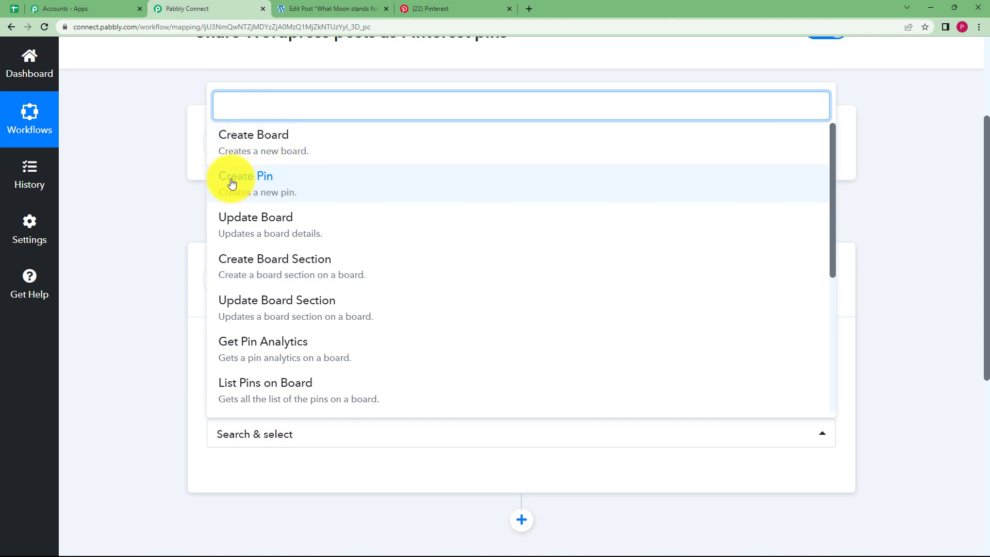
- Choose Create Pin as the action event and authorize a new Pinterest connection
left_click(256, 185)
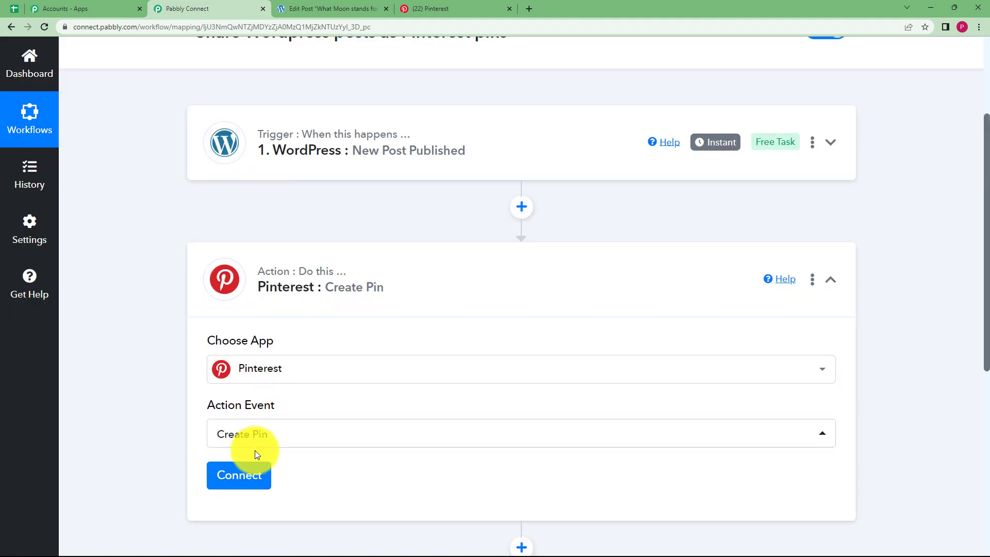
left_click(253, 475)
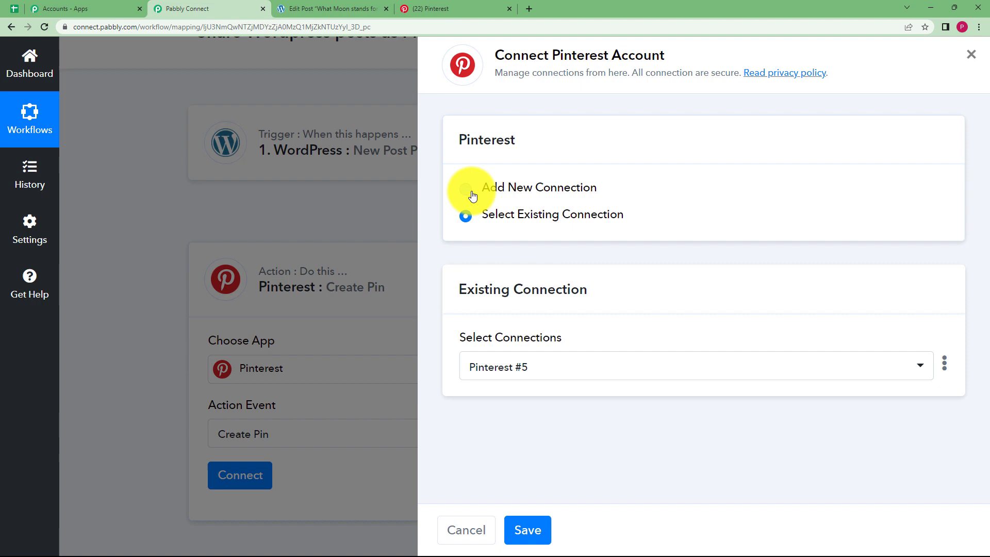
left_click(472, 193)
left_click(520, 349)
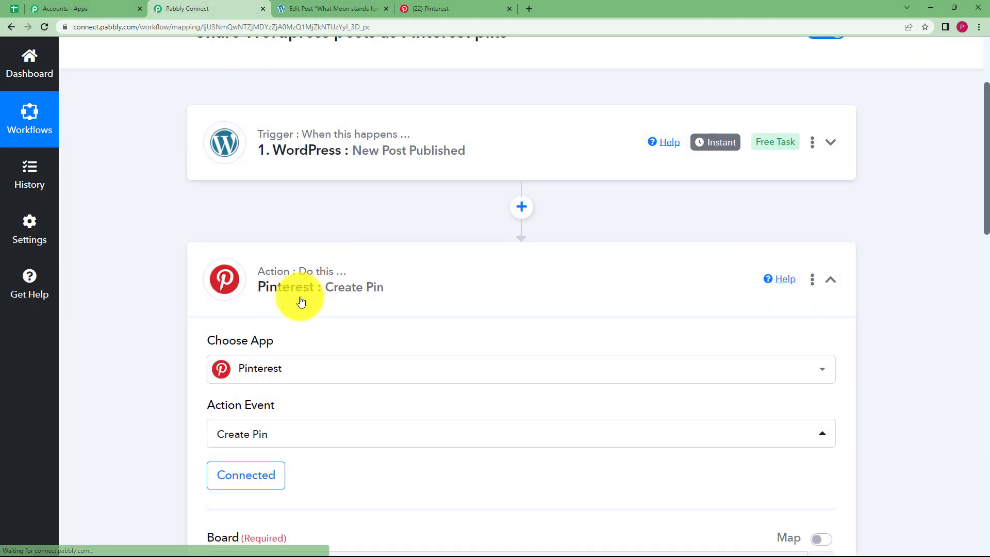
- Reopen the Pinterest action card and review its Board, Image URL, Title and Description fields
left_click(285, 270)
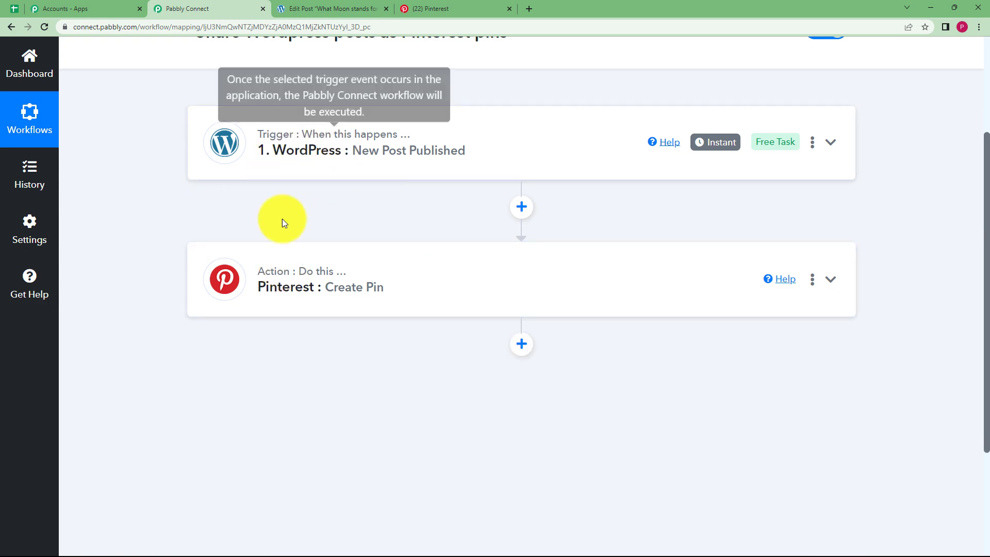
left_click(291, 257)
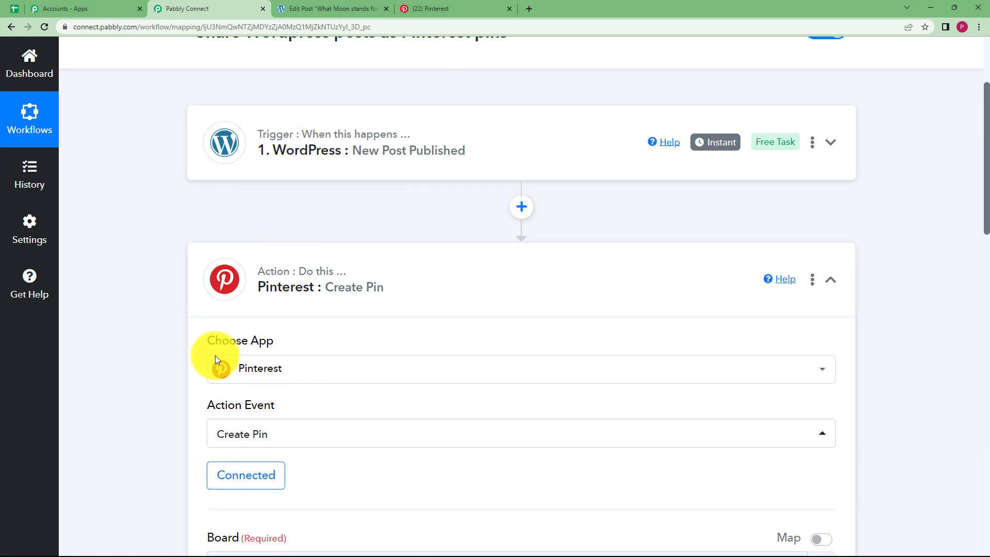
scroll(195, 358, "down", 5)
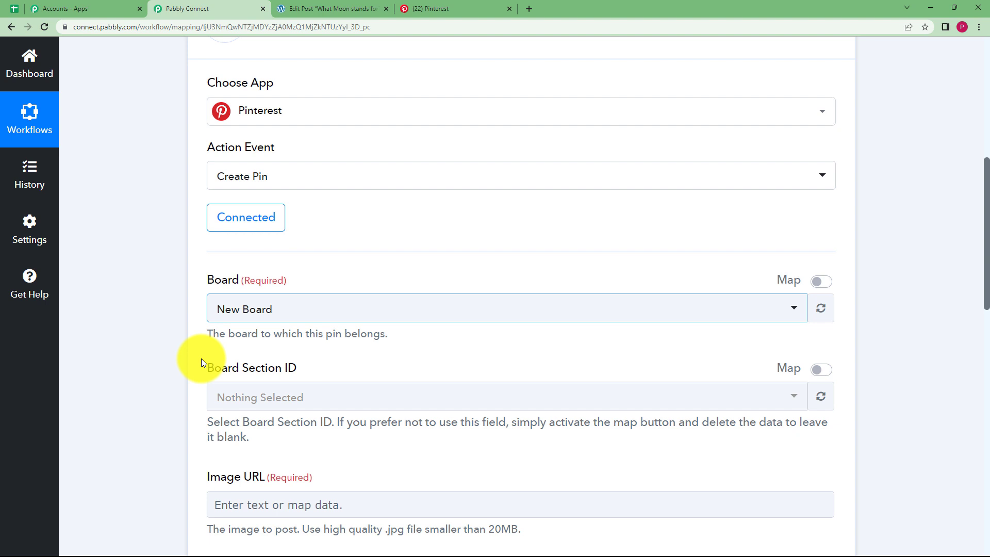
scroll(206, 415, "down", 2)
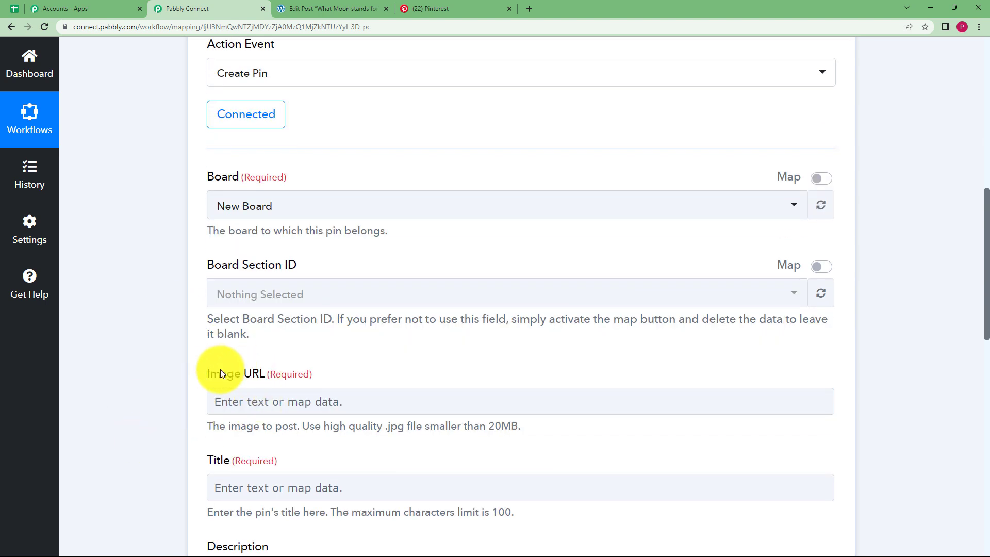
scroll(171, 361, "down", 2)
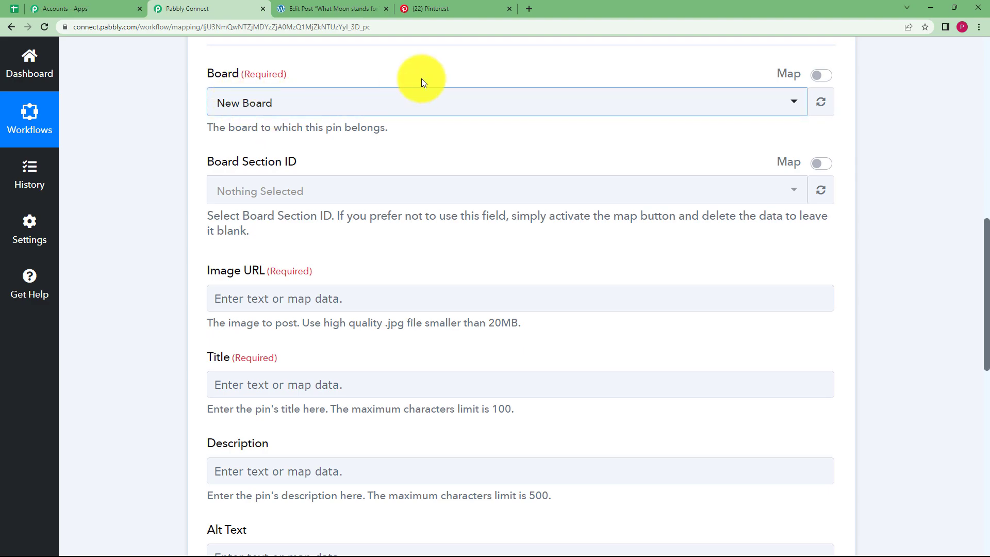
left_click(444, 16)
- View the two existing pins on the Pinterest board New Board, then return to Pabbly Connect
left_click(932, 68)
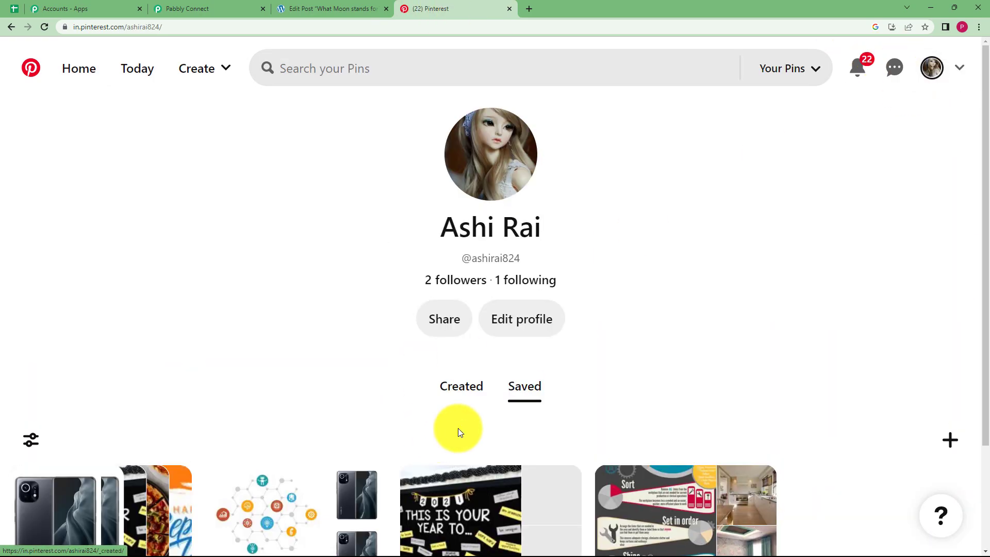
scroll(396, 369, "down", 2)
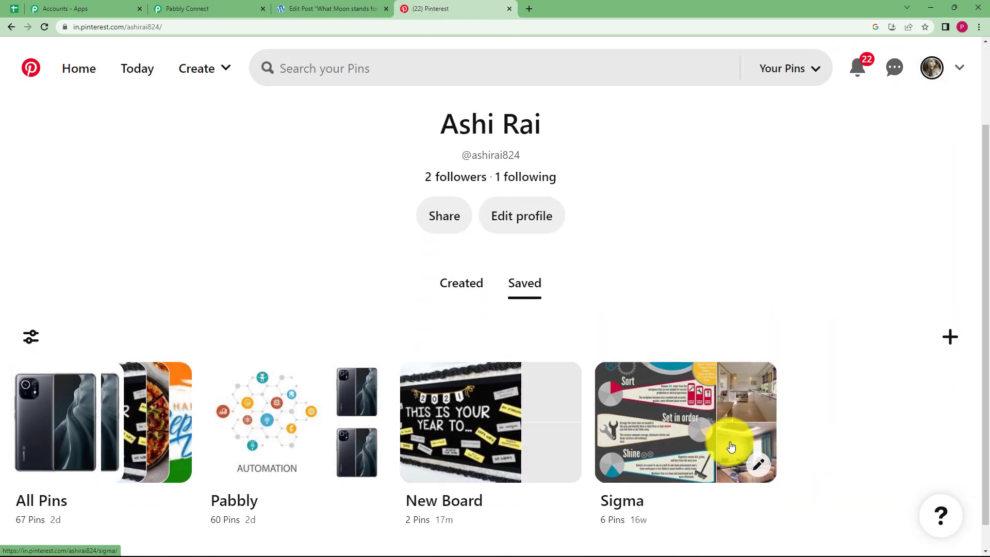
left_click(412, 441)
scroll(459, 294, "down", 3)
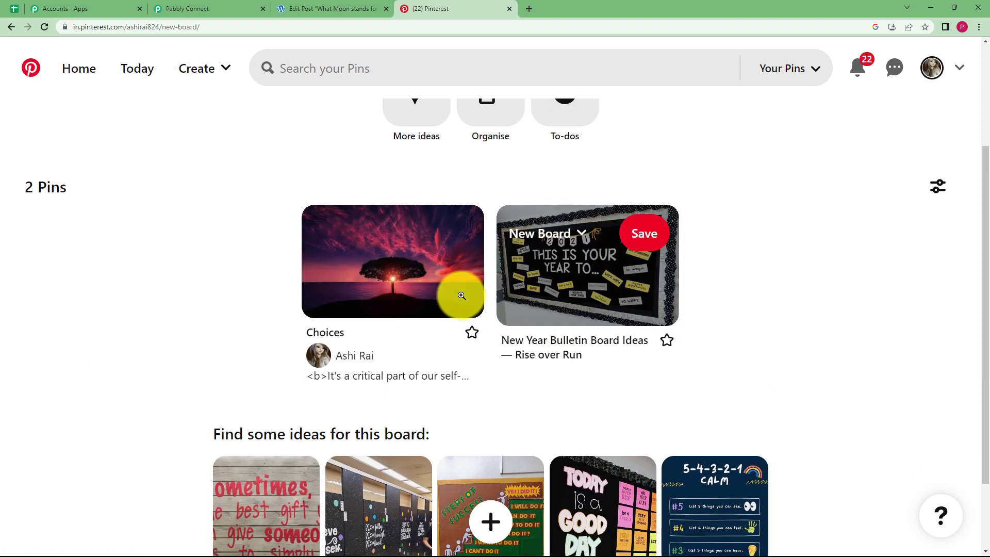
left_click(200, 8)
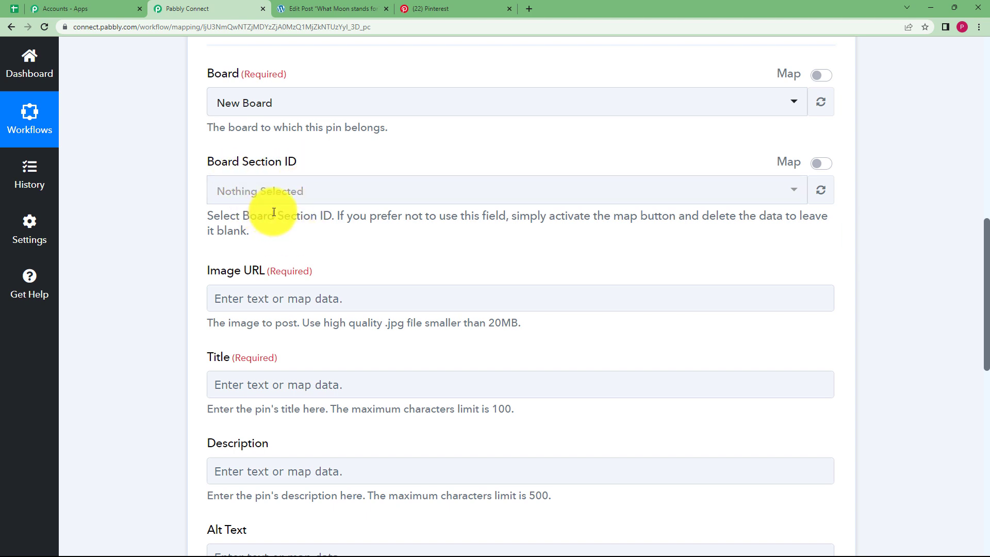
- Leave the Board Section ID field empty after checking its mapping options
left_click(821, 164)
left_click(614, 189)
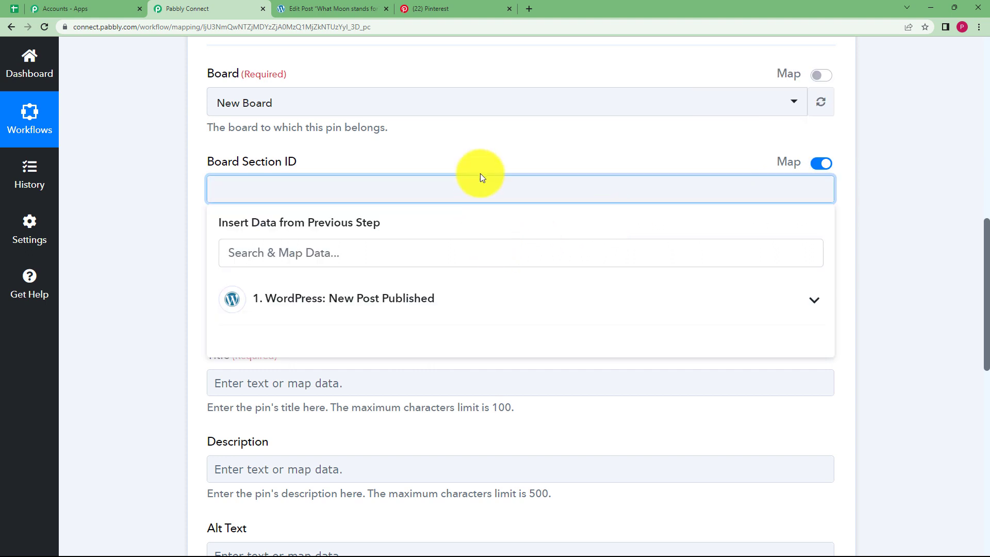
left_click(486, 156)
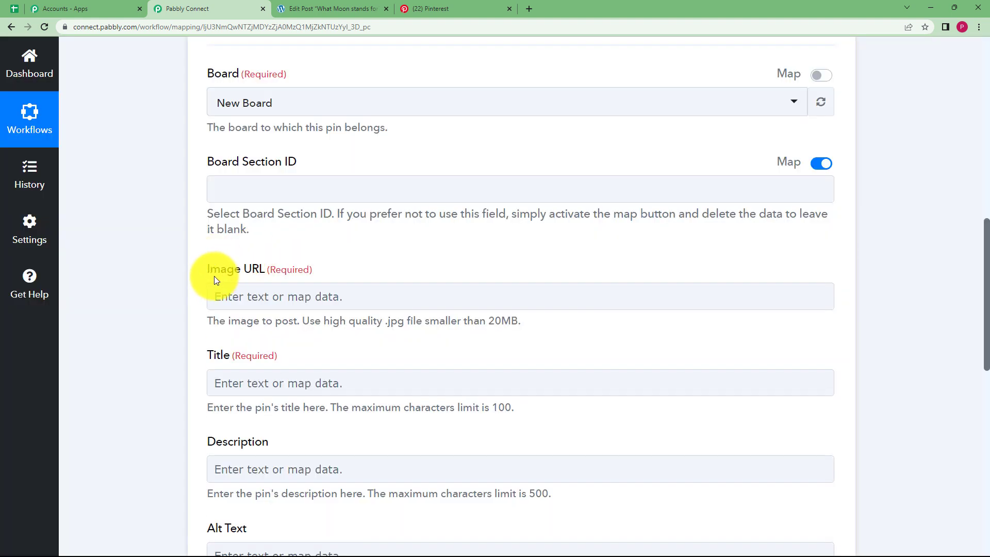
- Map the Image URL field to '1. Post Thumbnail' from the WordPress trigger data
left_click(235, 298)
left_click(221, 299)
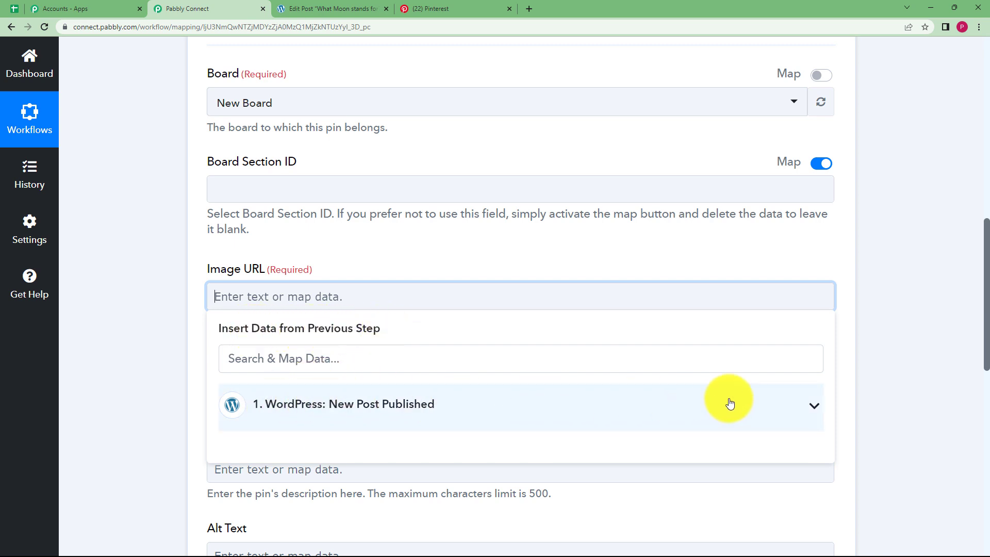
left_click(786, 404)
scroll(166, 396, "down", 1)
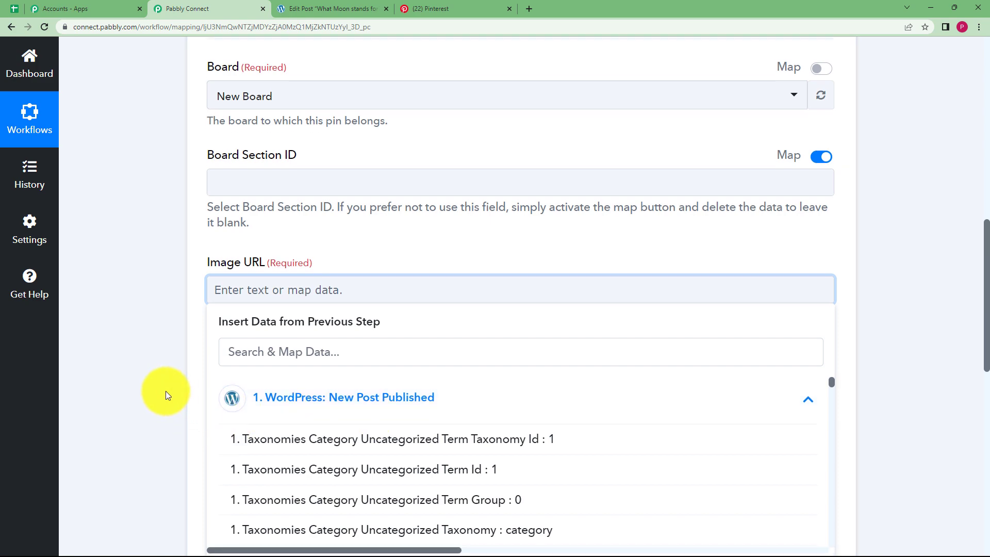
scroll(166, 396, "down", 3)
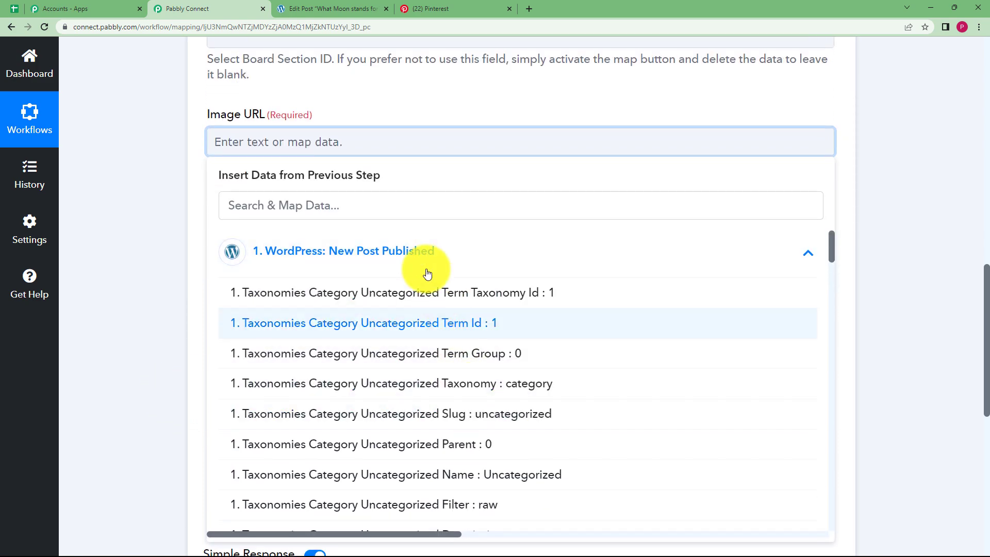
left_click(393, 206)
scroll(437, 336, "down", 2)
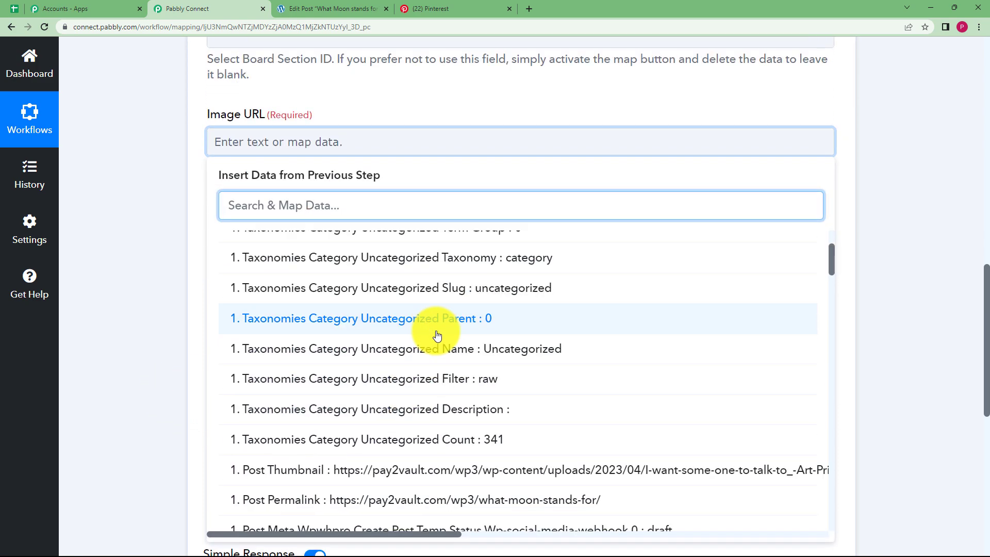
scroll(437, 336, "down", 6)
scroll(435, 310, "up", 4)
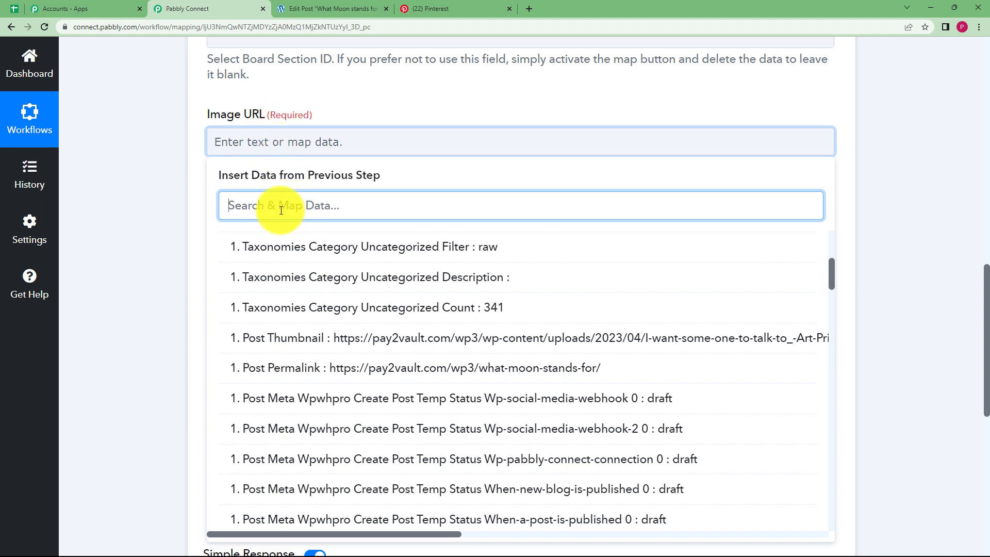
type("Thum")
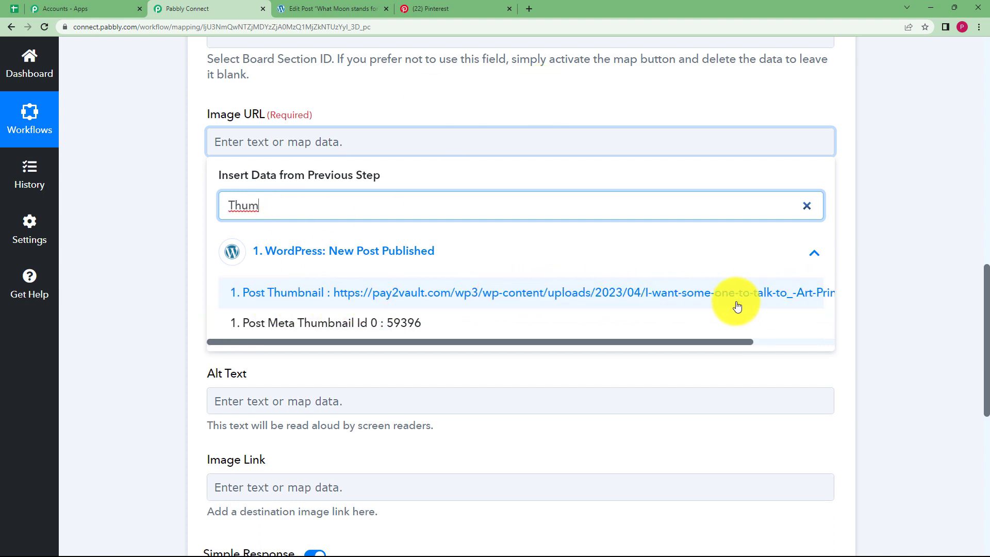
left_click(692, 294)
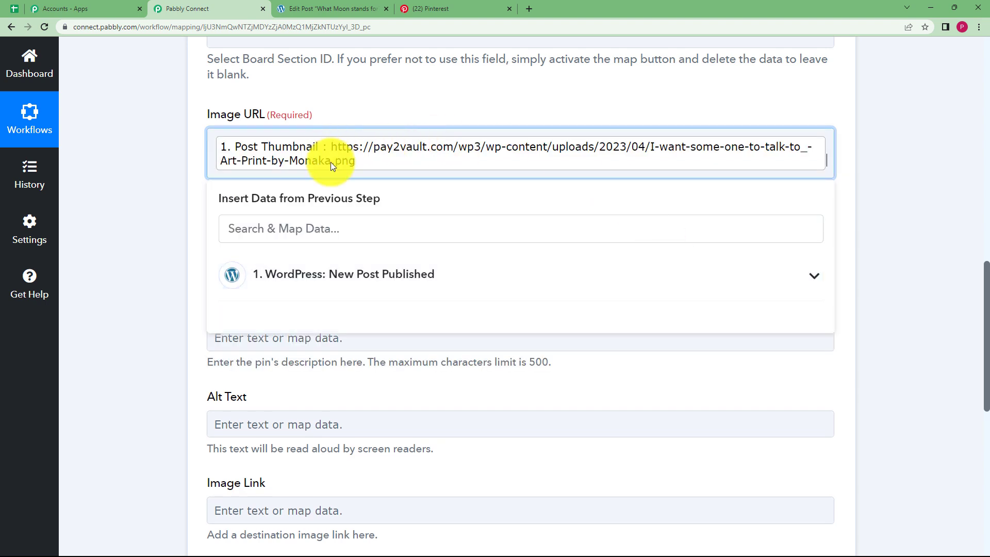
left_click(173, 201)
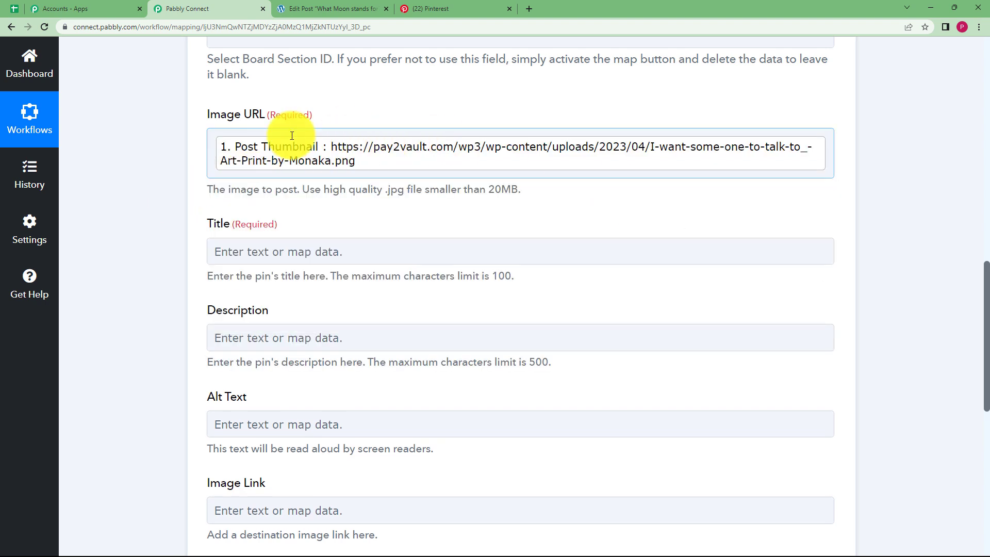
- Map the pin Title to the WordPress post title and Description to the post content
left_click(290, 249)
left_click(287, 315)
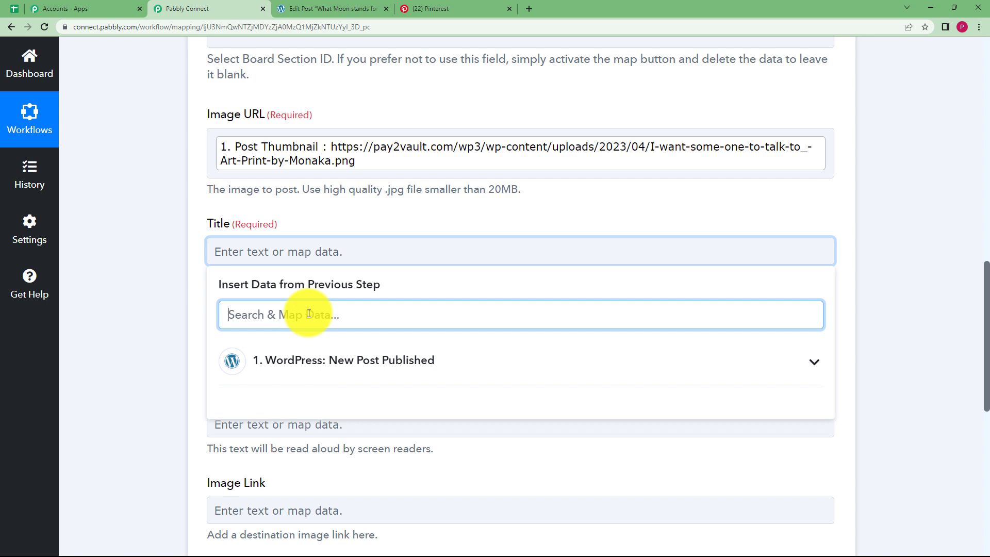
type("what")
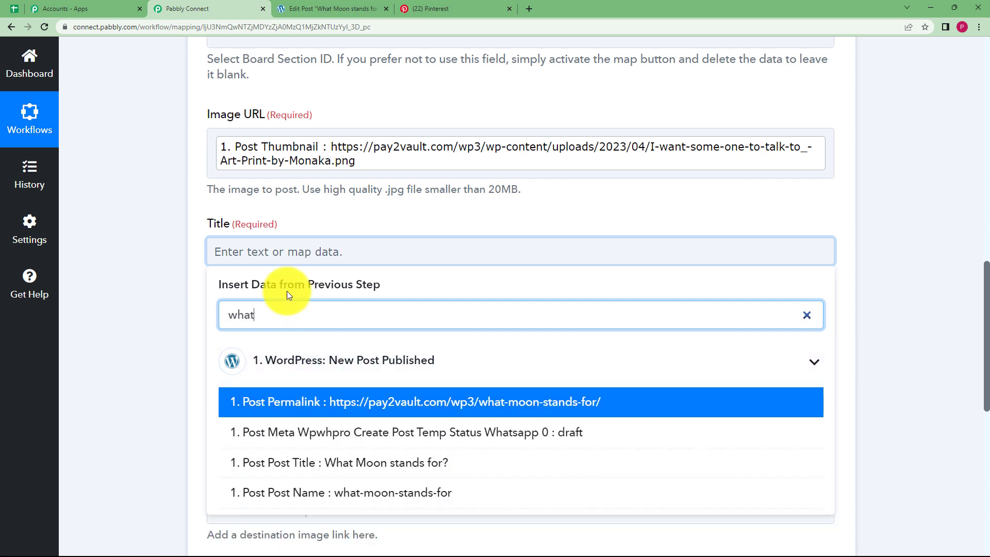
left_click(343, 473)
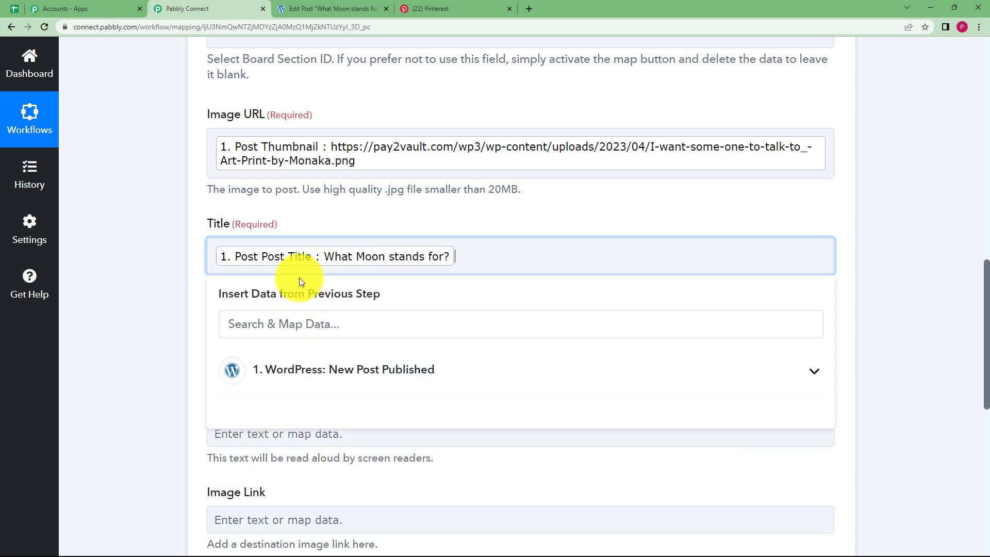
left_click(154, 252)
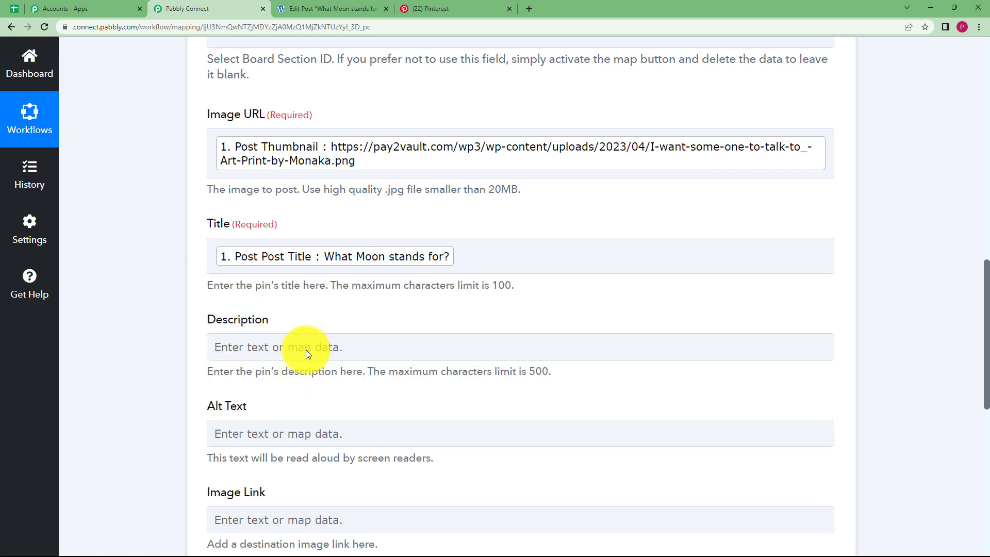
left_click(306, 348)
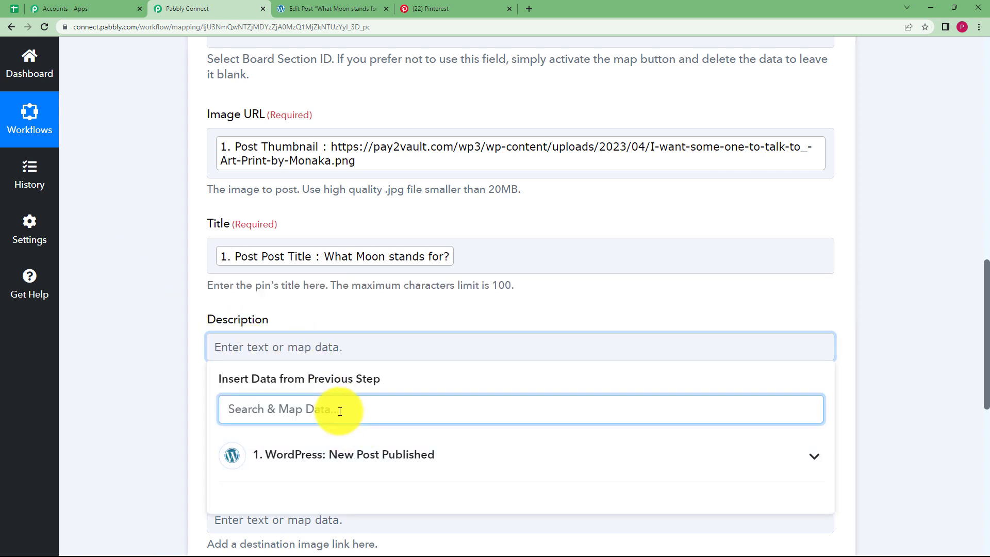
type("the moon")
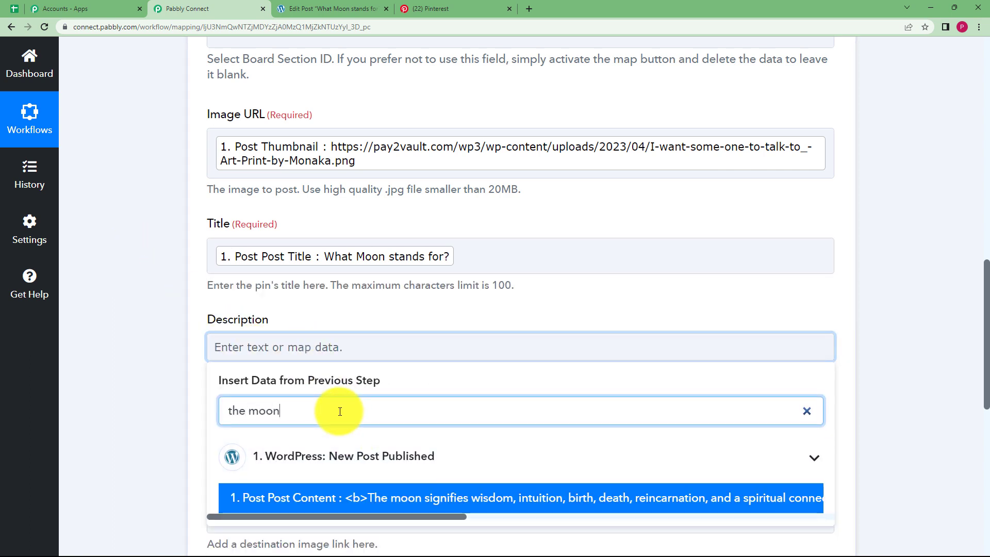
left_click(408, 497)
left_click(234, 373)
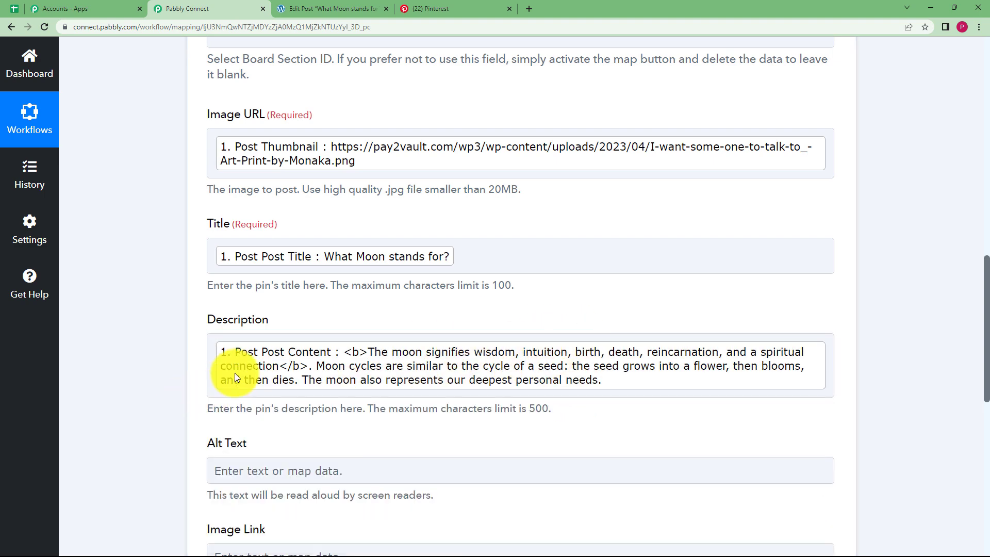
- Save the Create Pin step and send a test request
scroll(143, 385, "down", 2)
scroll(143, 382, "down", 3)
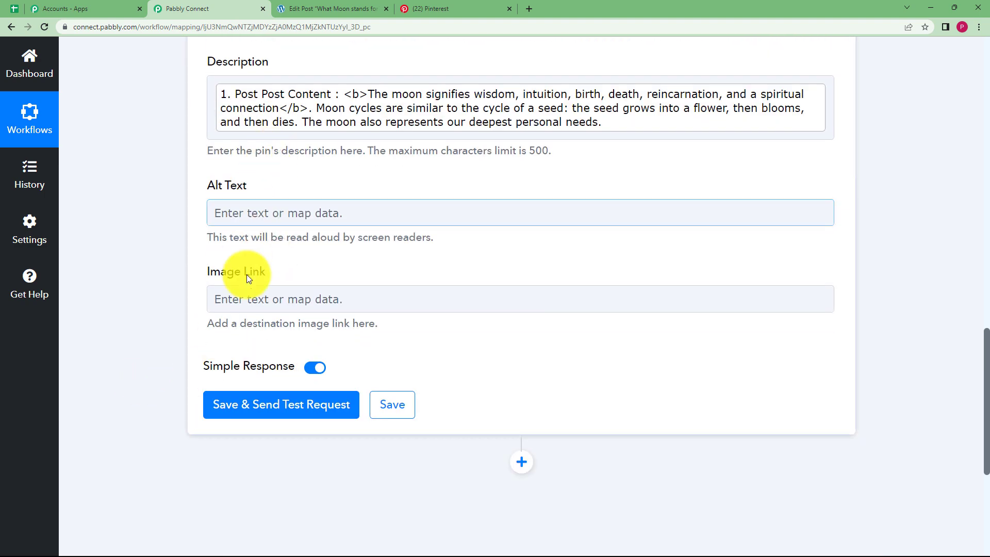
scroll(159, 295, "up", 6)
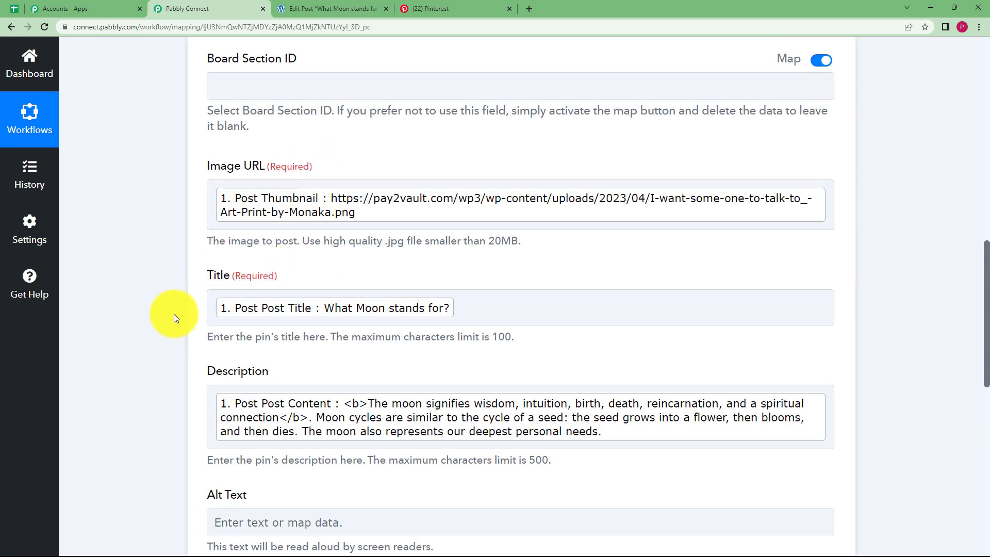
scroll(174, 315, "down", 6)
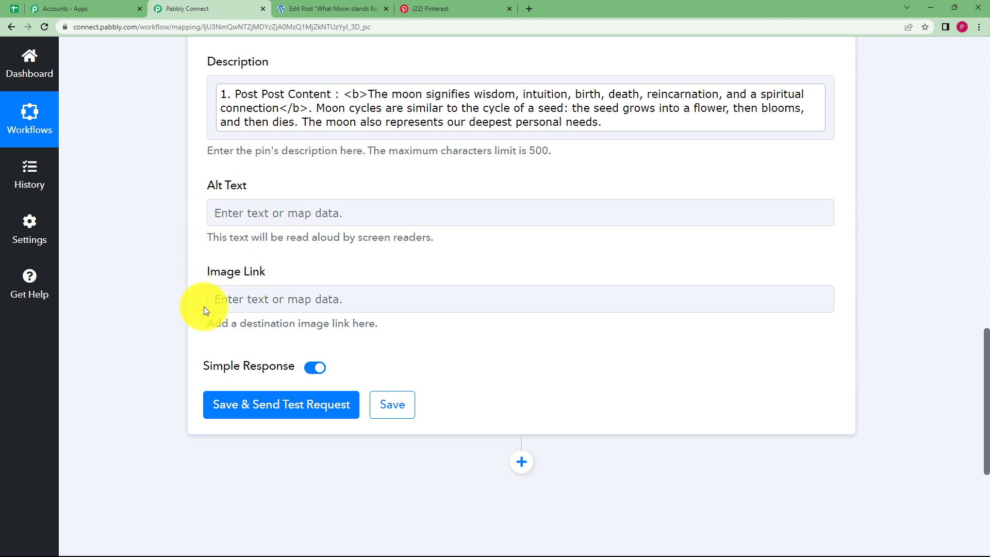
left_click(248, 407)
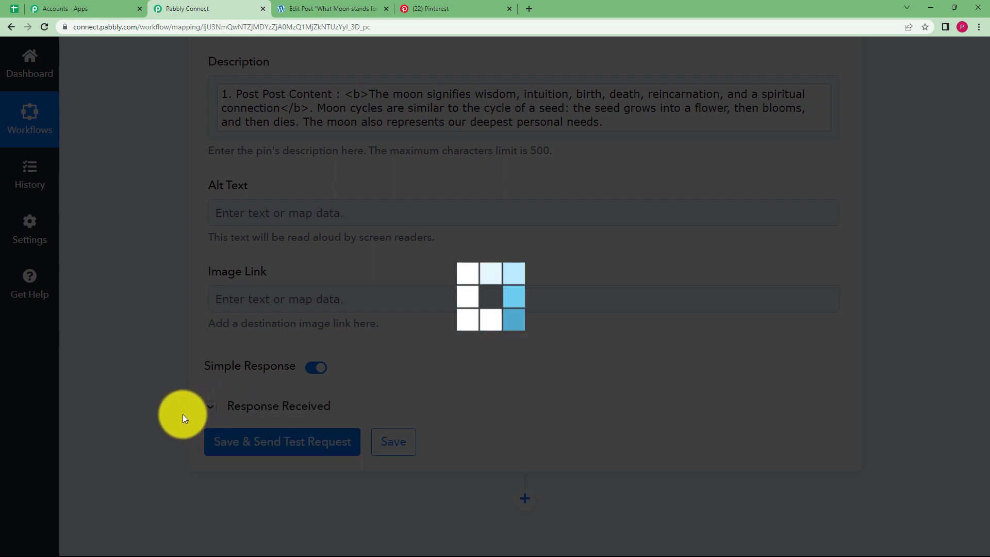
- Confirm the test response shows pin 'What Moon stands for?', then save the step and dismiss the confirmation
scroll(146, 394, "down", 4)
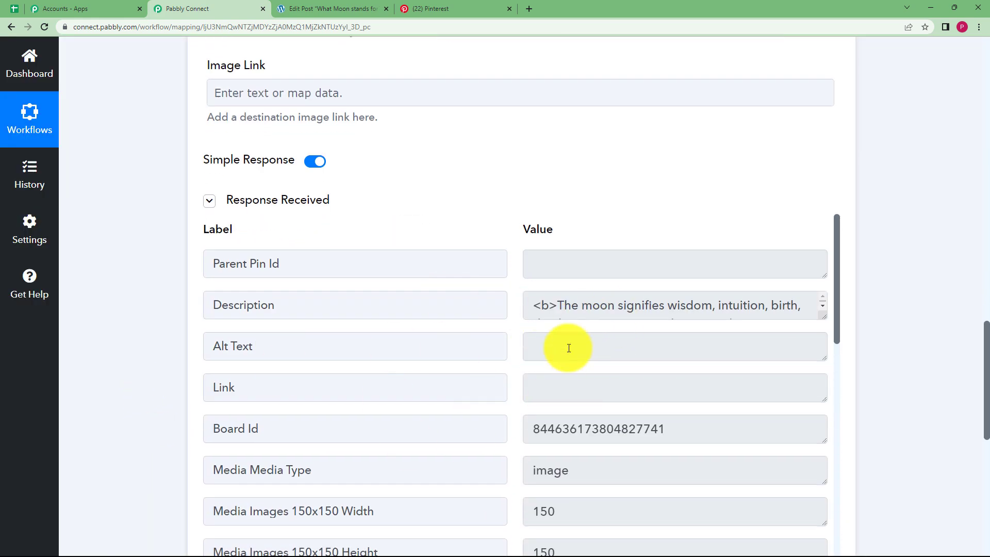
scroll(361, 376, "down", 3)
scroll(427, 381, "down", 12)
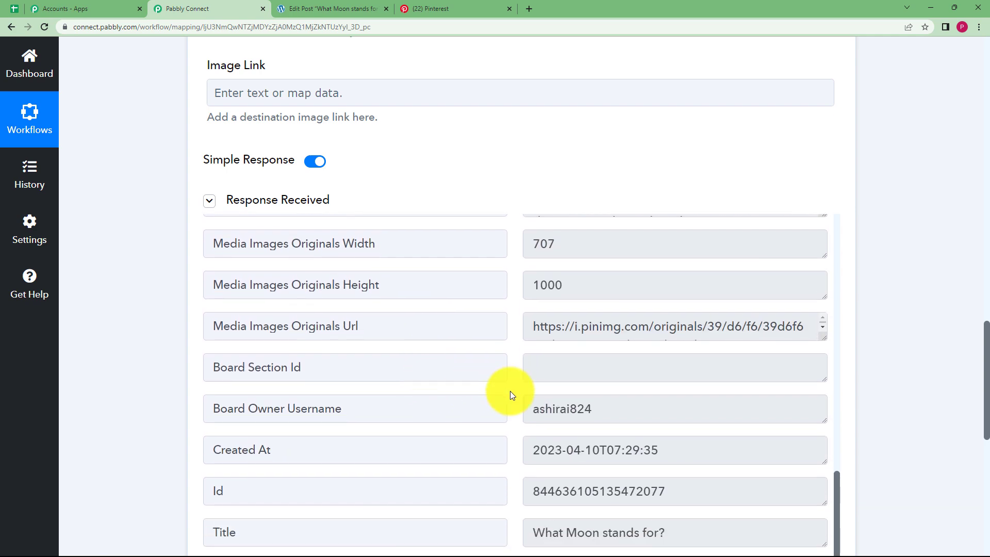
scroll(510, 391, "down", 3)
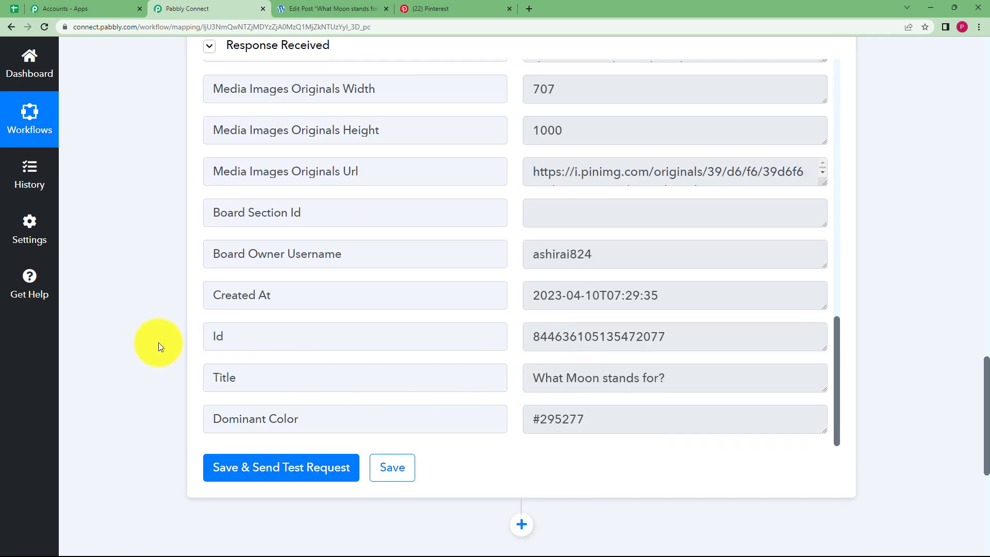
left_click(393, 467)
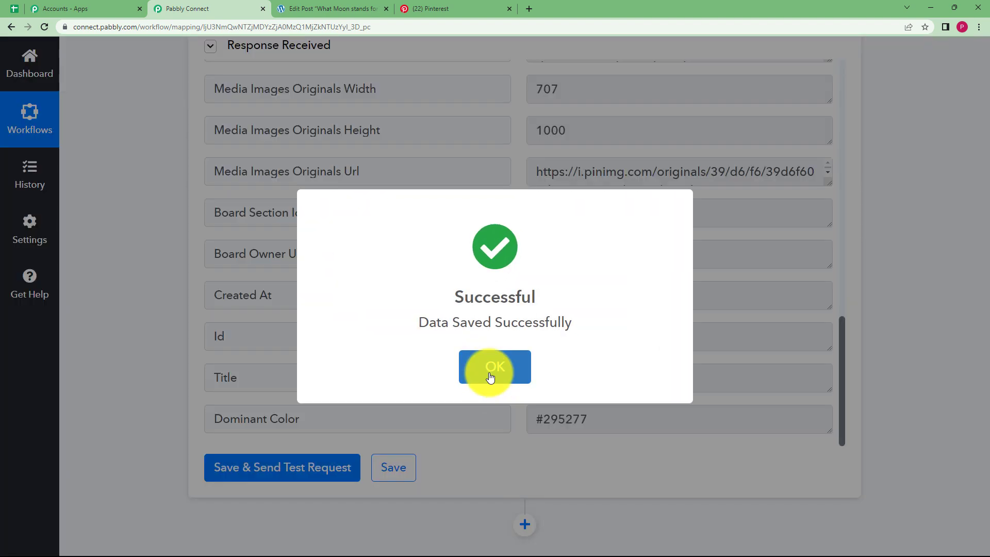
left_click(490, 377)
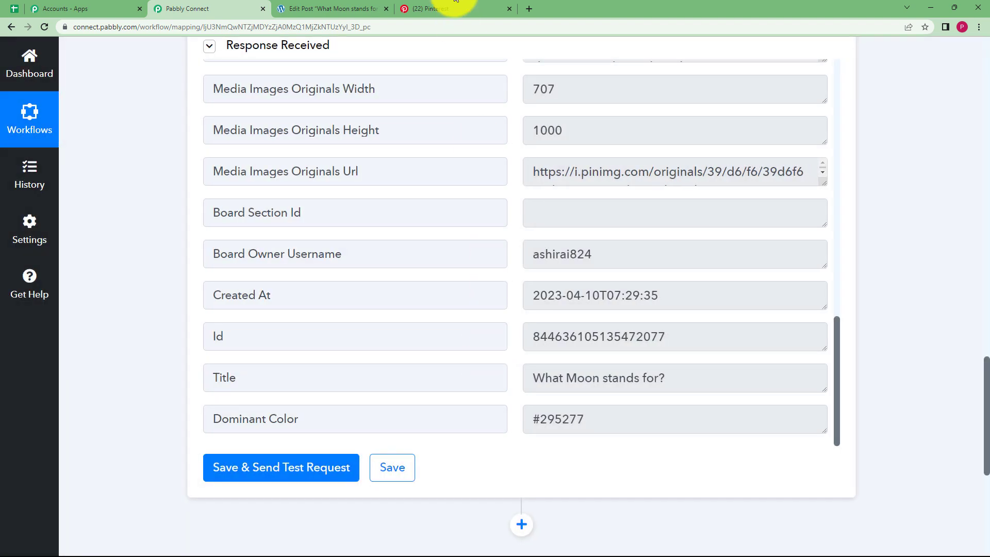
- Reload New Board on Pinterest and open the new 'What Moon stands for?' pin
left_click(450, 8)
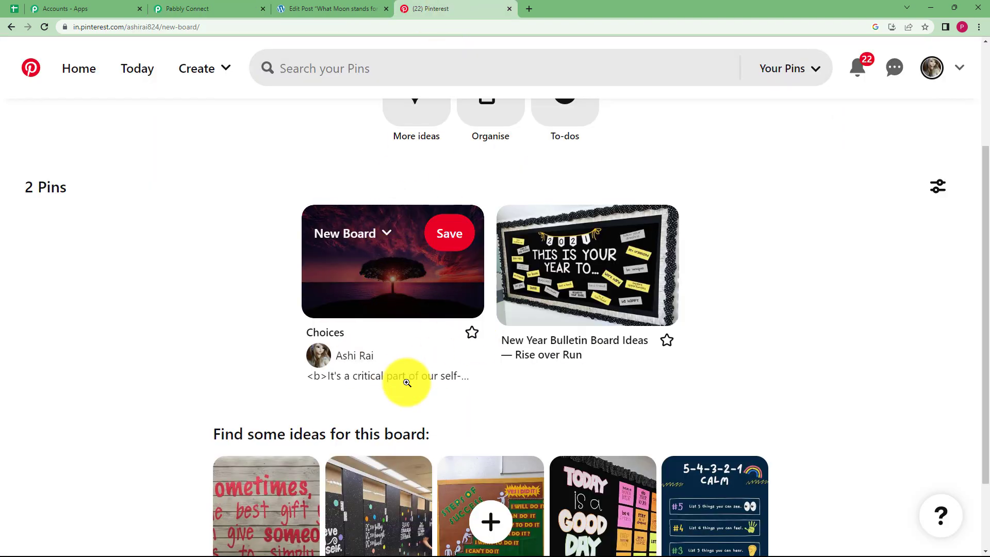
left_click(44, 28)
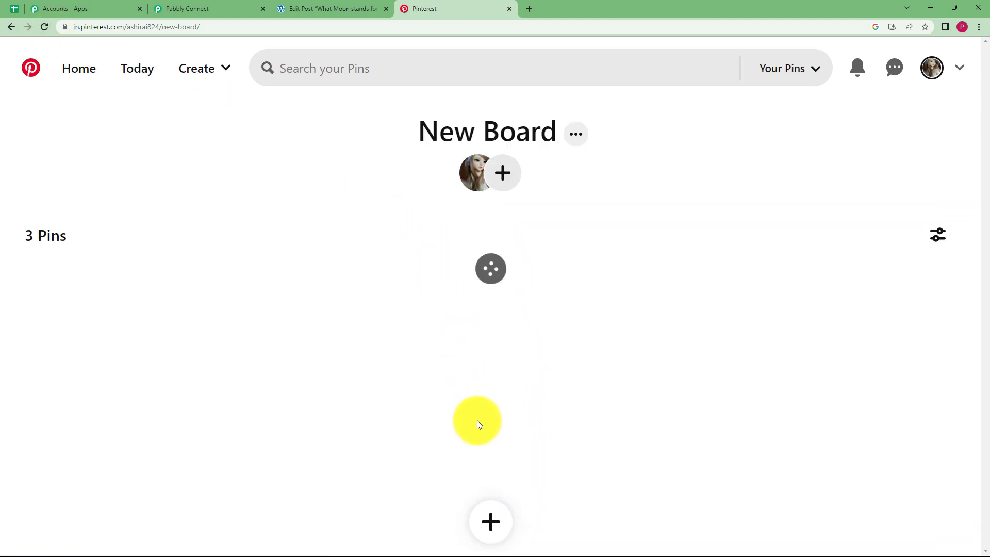
scroll(261, 336, "down", 3)
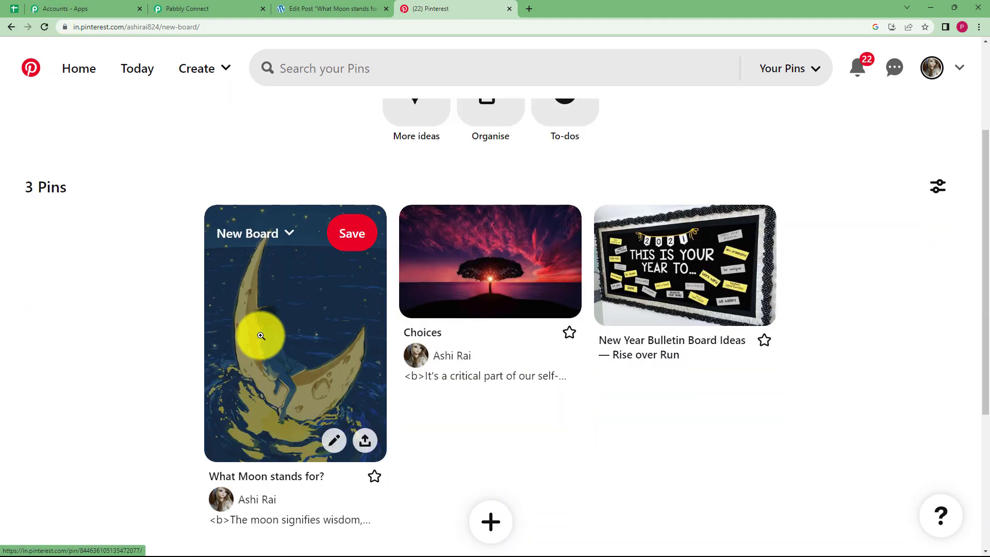
left_click(314, 324)
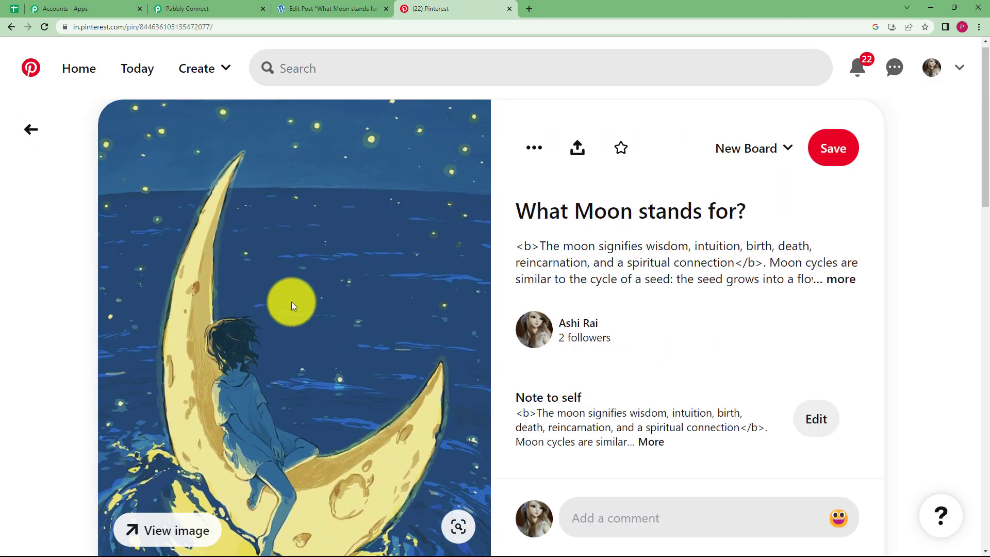
scroll(292, 301, "down", 3)
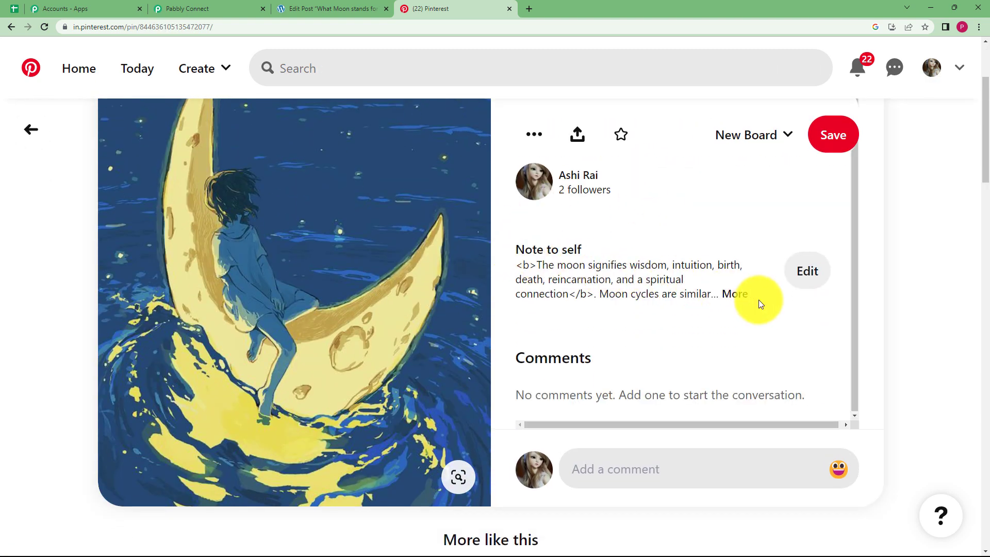
- Return to the Pabbly Connect workflow top and collapse the Pinterest Create Pin step
left_click(289, 9)
left_click(242, 9)
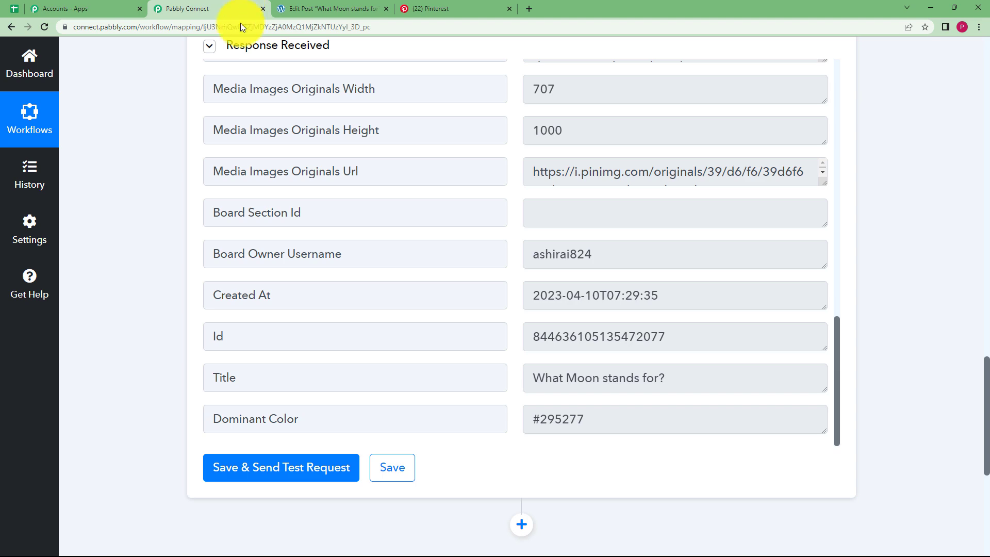
scroll(174, 267, "up", 8)
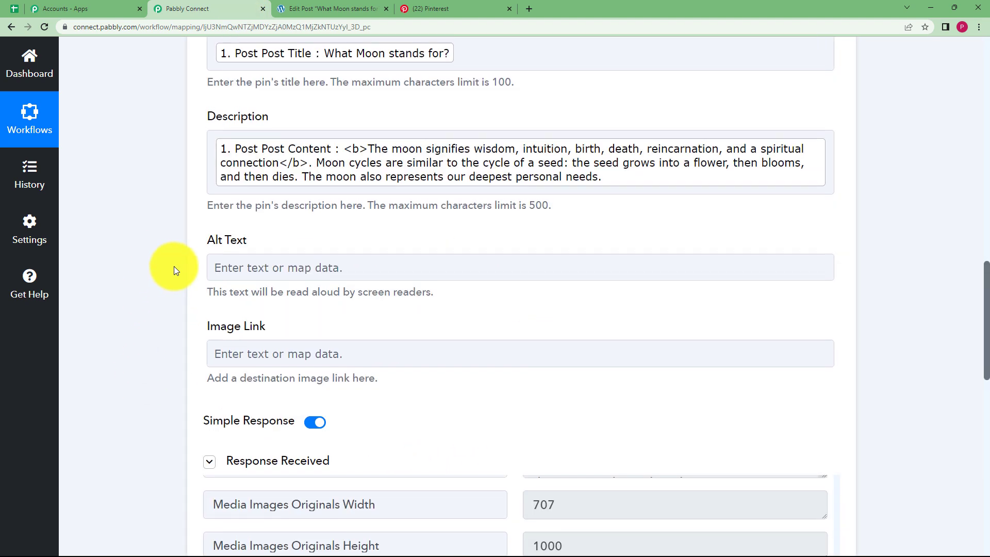
scroll(175, 266, "up", 10)
left_click(397, 380)
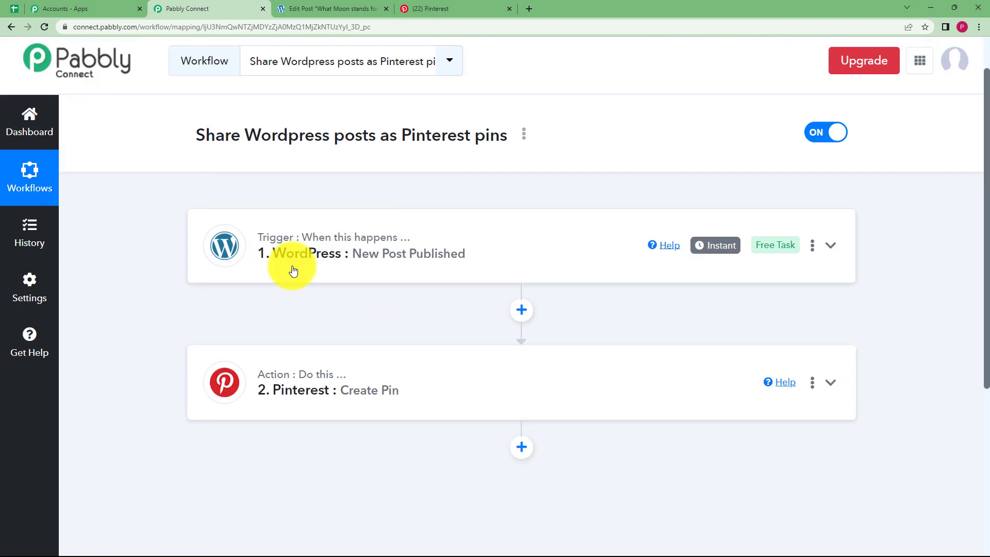